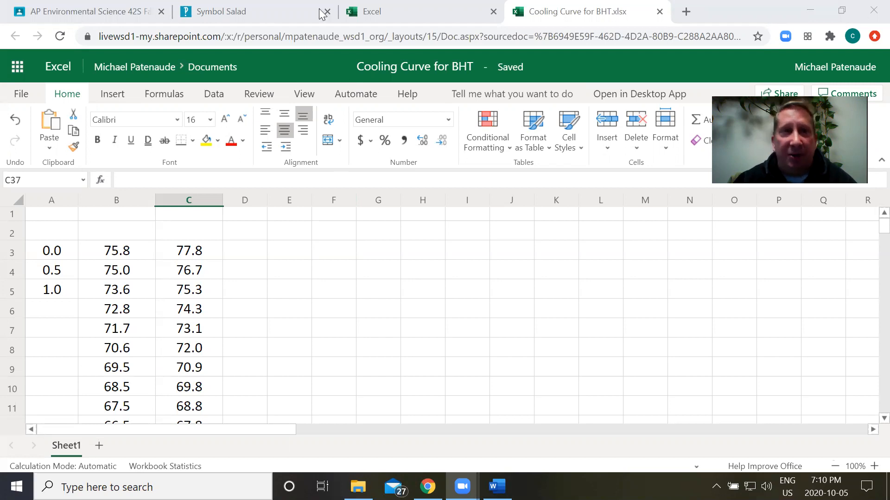
left_click(372, 13)
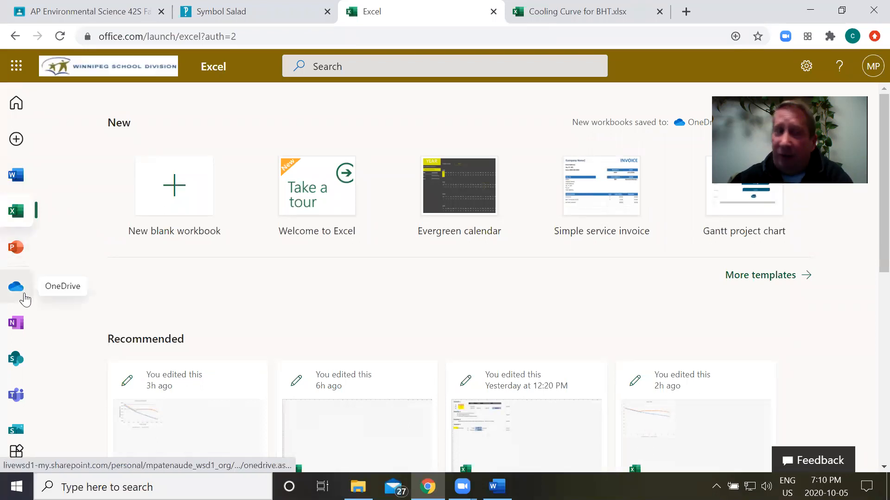
left_click(18, 72)
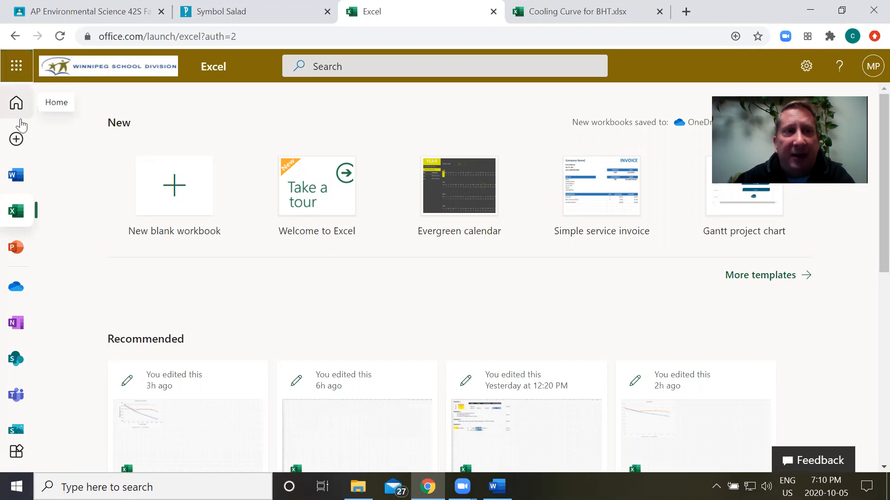
left_click(39, 202)
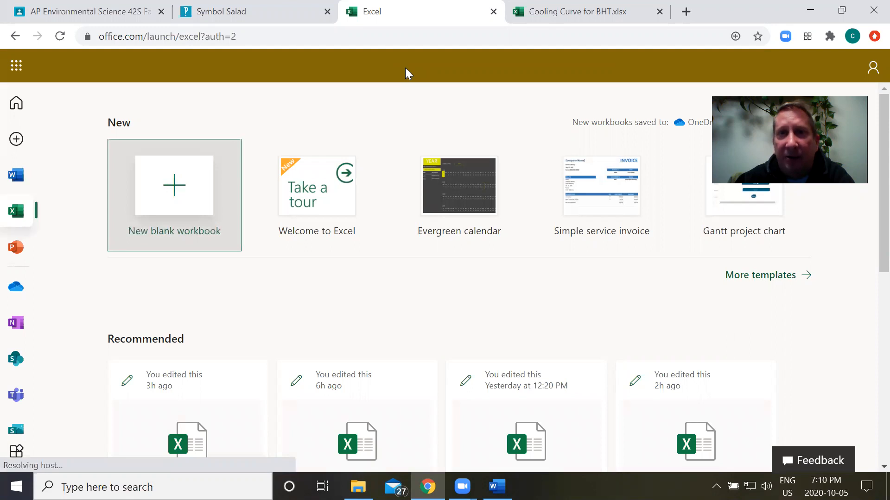
left_click(578, 10)
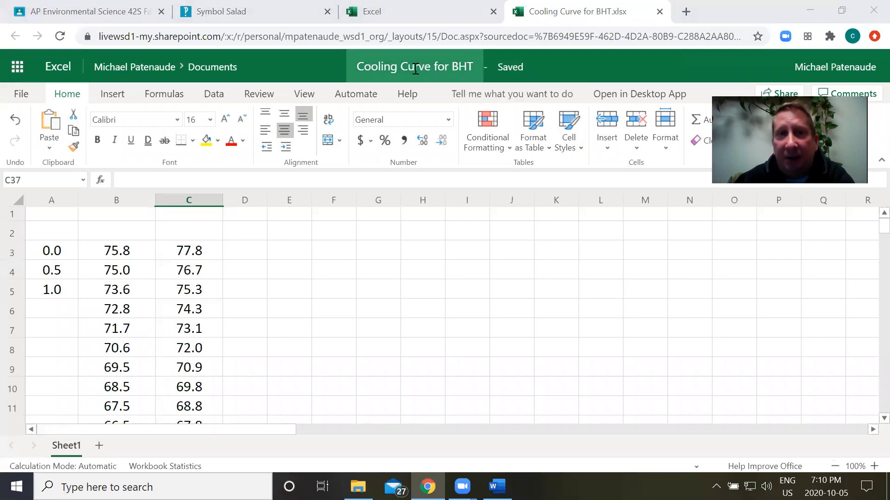
left_click(440, 79)
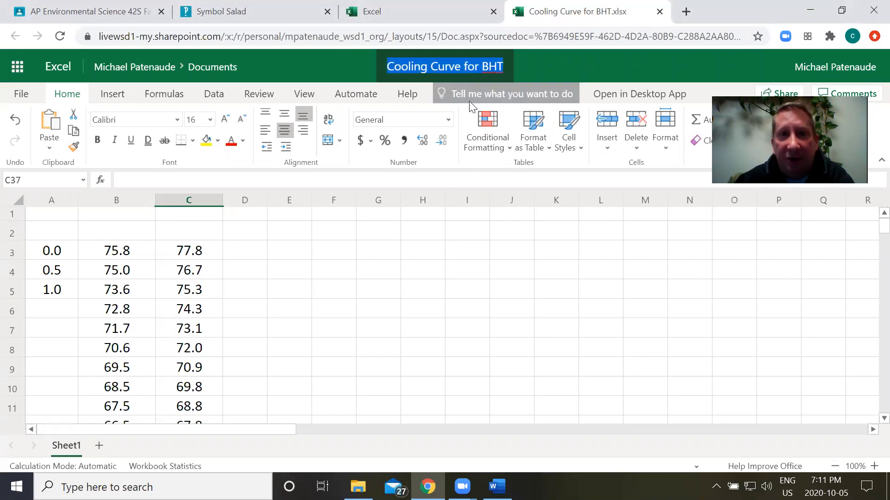
left_click(379, 258)
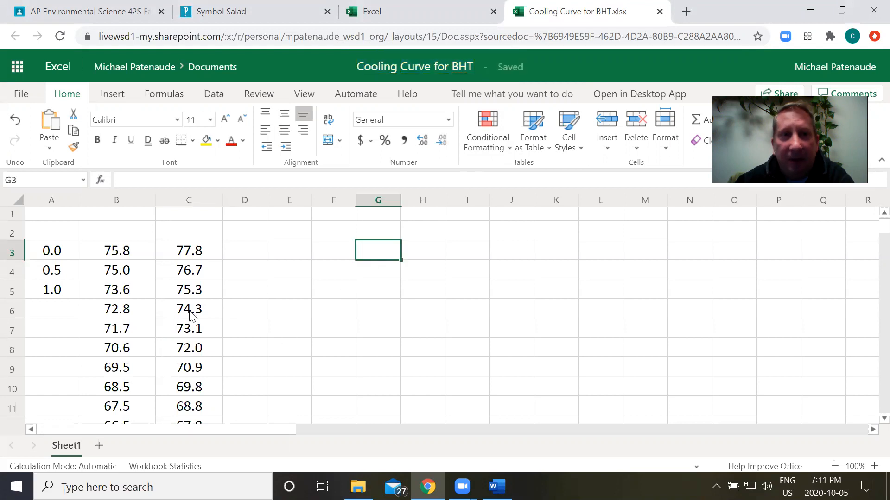
left_click(141, 259)
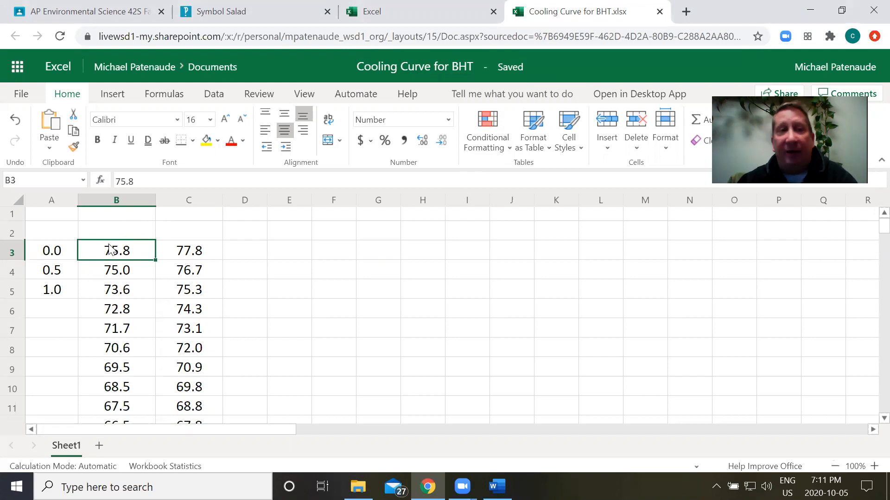
left_click(62, 234)
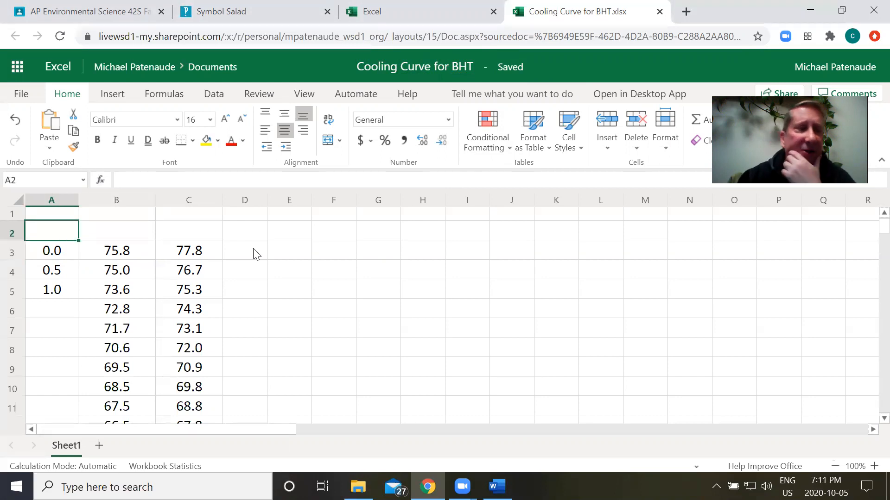
left_click(116, 236)
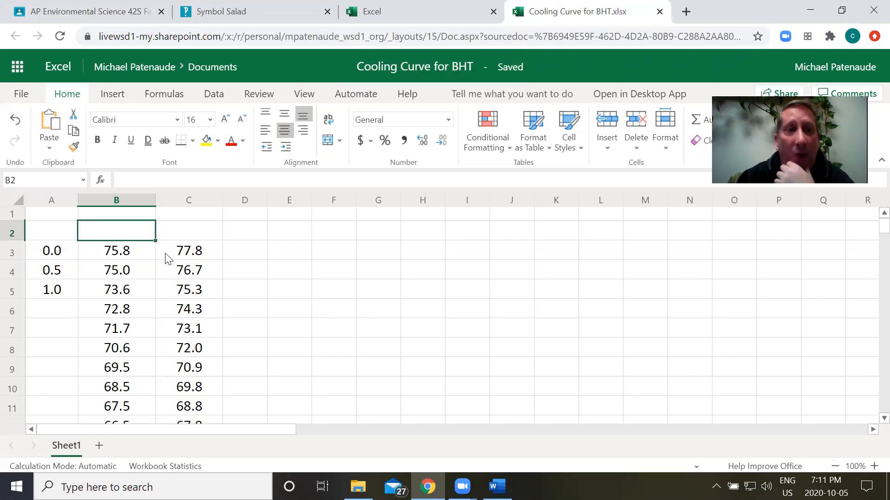
left_click(195, 233)
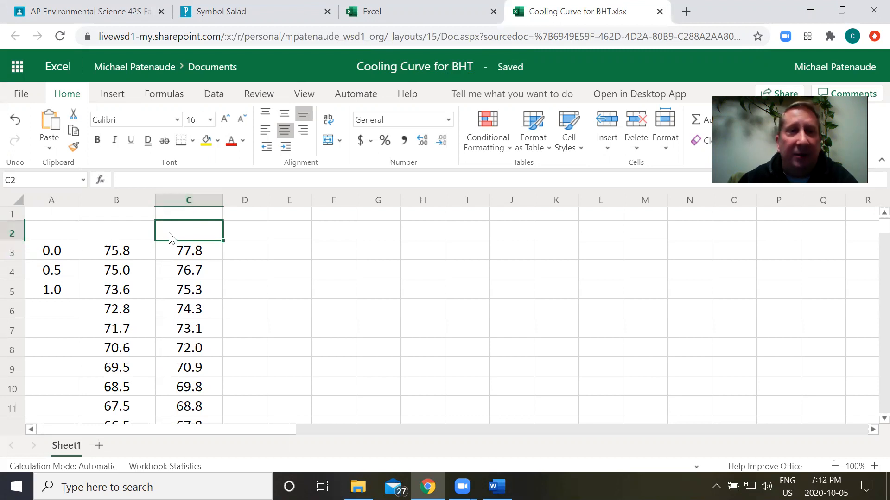
left_click(133, 236)
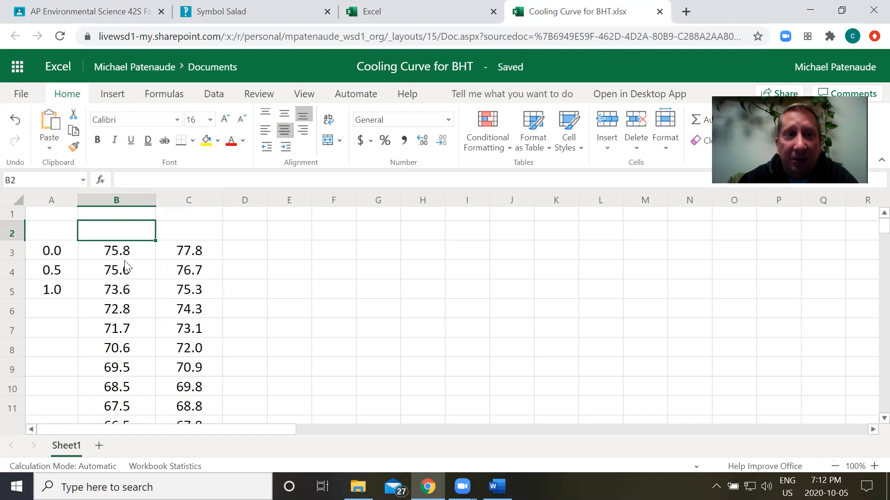
left_click(74, 258)
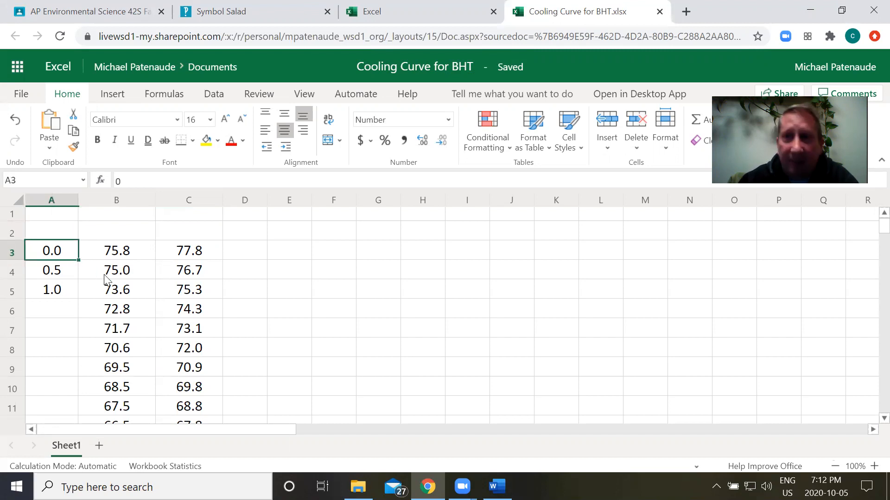
- Enter the heading "Time (min)" in cell A2 and widen column A to fit it
left_click(70, 232)
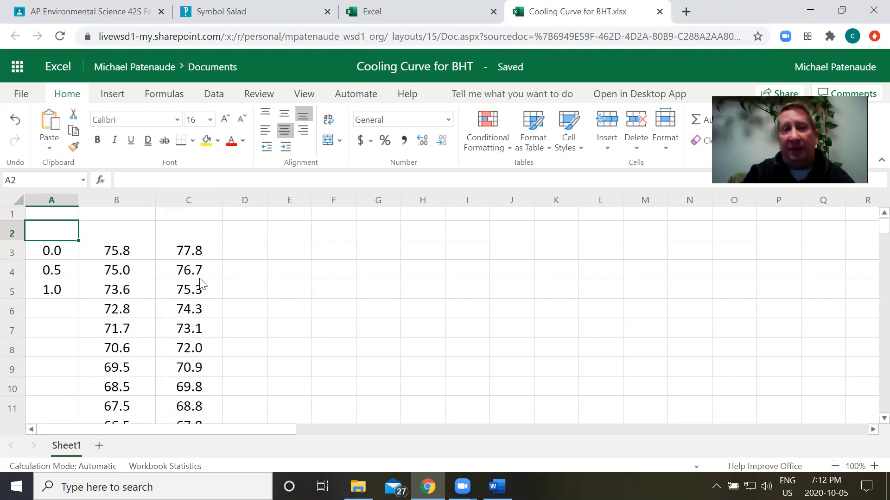
type("Tim")
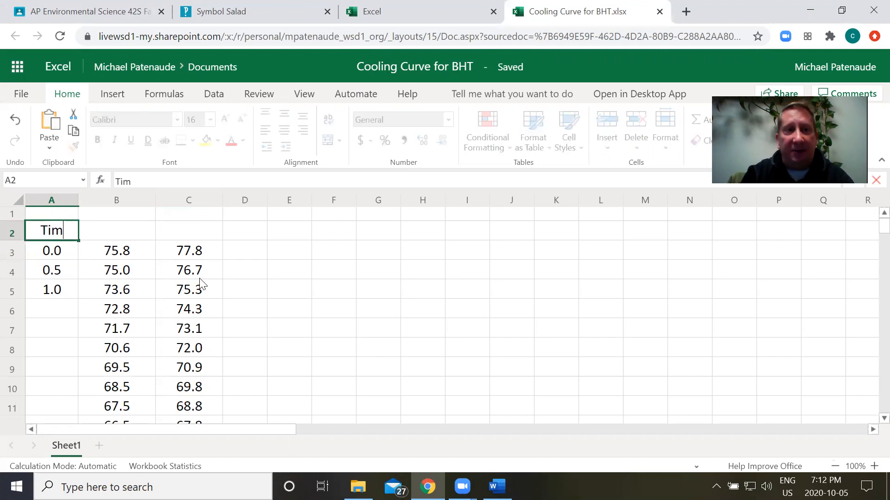
type("e (min)")
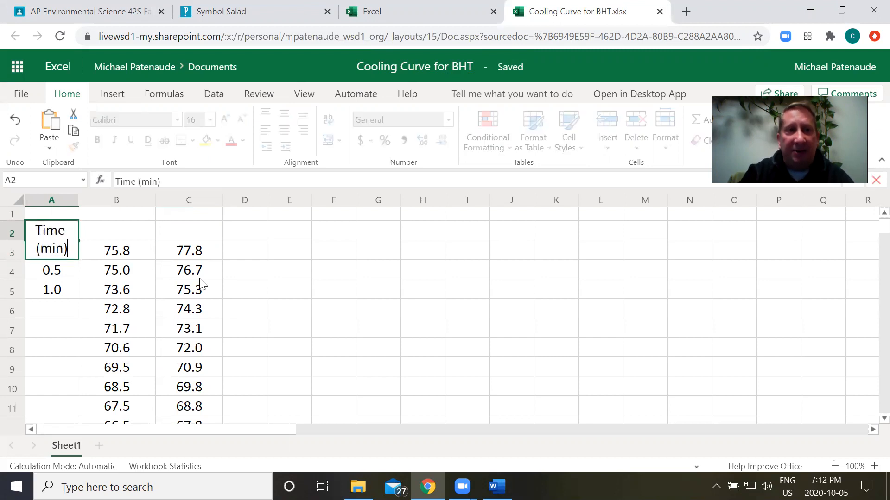
key("Return")
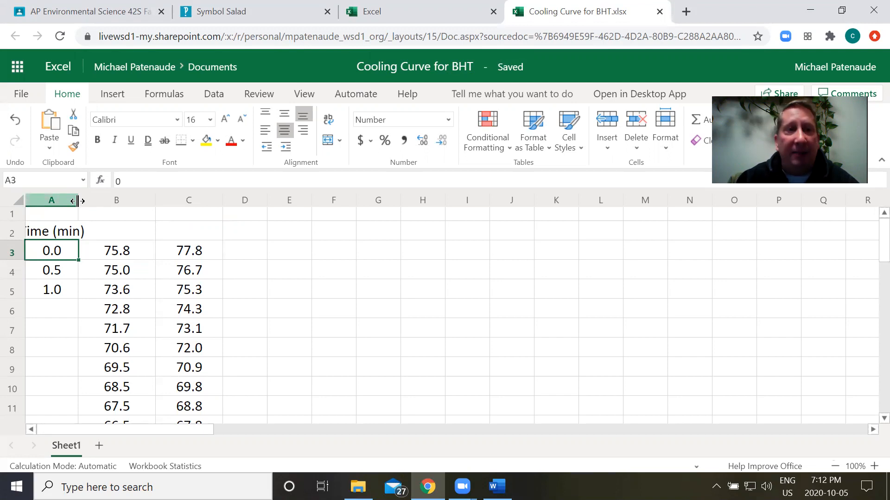
left_click_drag(77, 201, 94, 200)
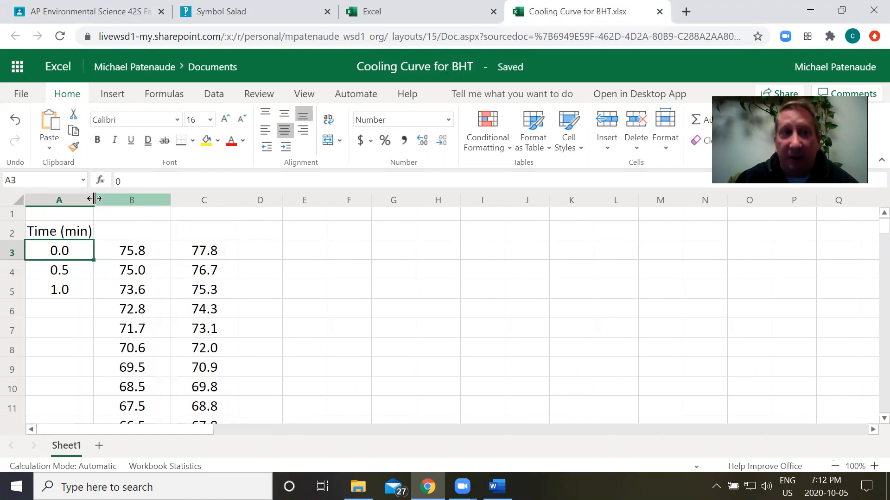
left_click_drag(94, 199, 97, 199)
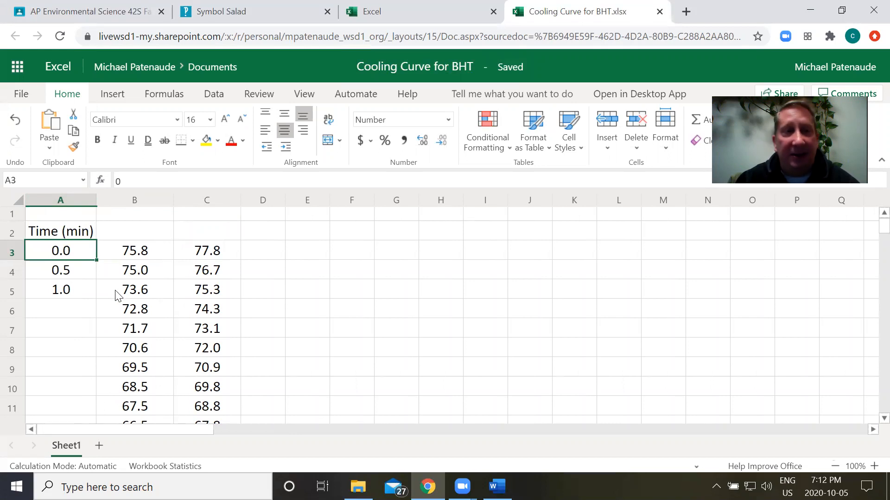
- Start the heading in cell B2 with the text "Water Temp (", leaving the cell open for editing
left_click(134, 235)
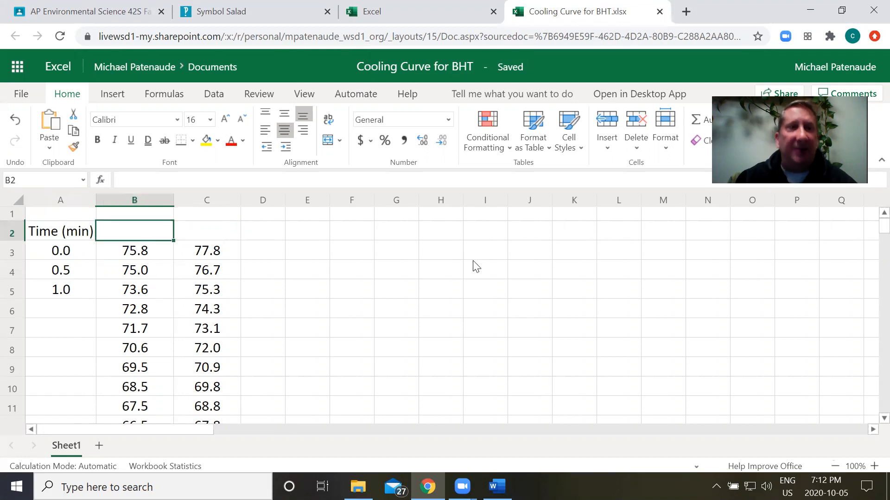
type("AT")
key("BackSpace")
key("BackSpace")
type("Wa")
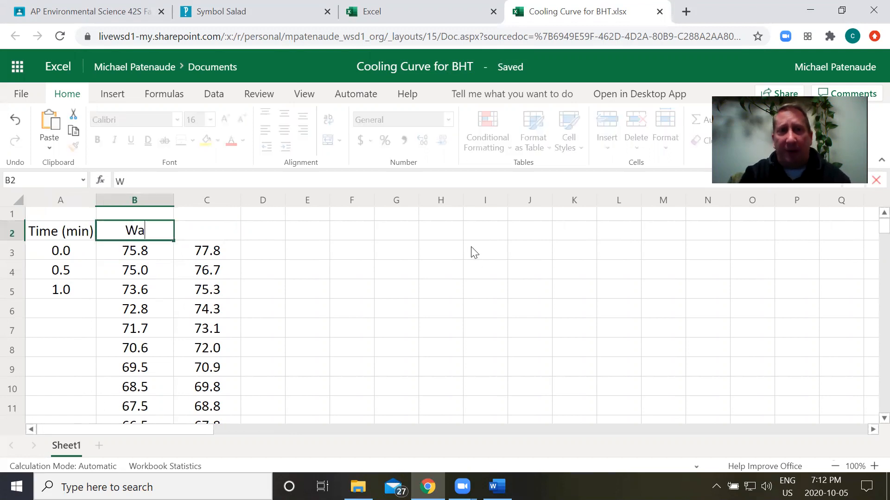
type("ter Temp (")
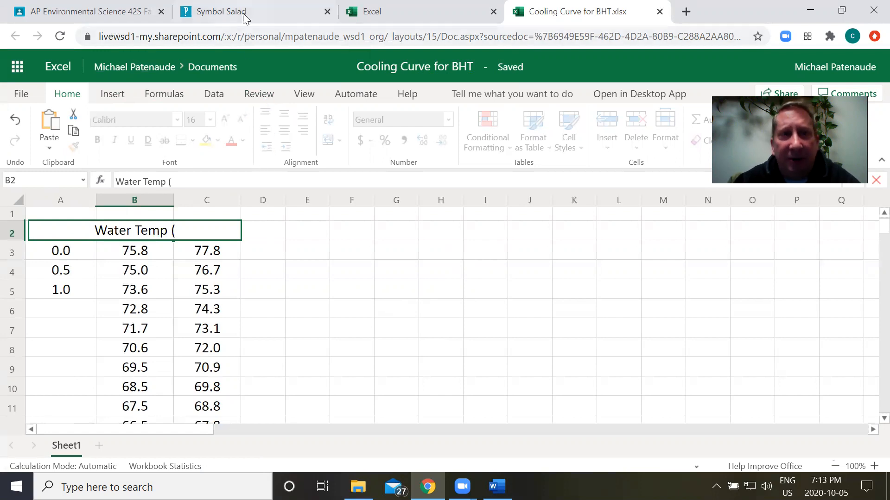
- Copy the degree sign from the Symbol Salad website and return to the Cooling Curve for BHT workbook
left_click(229, 15)
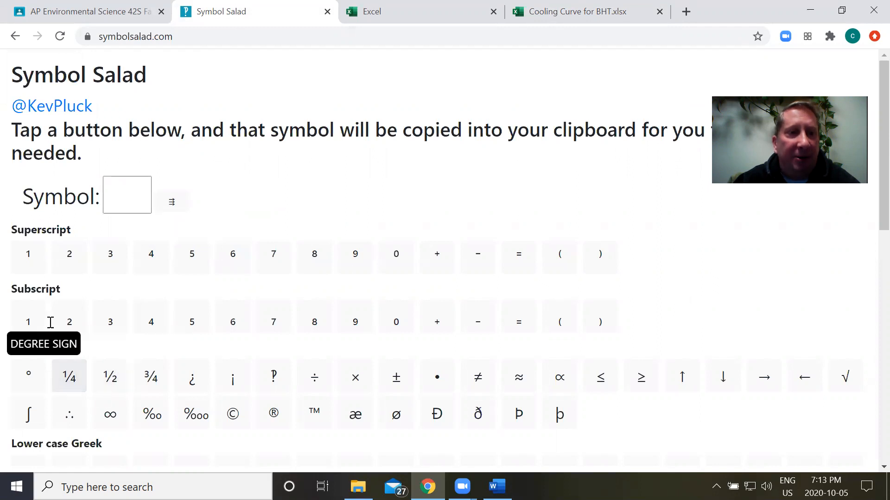
scroll(433, 292, "down", 6)
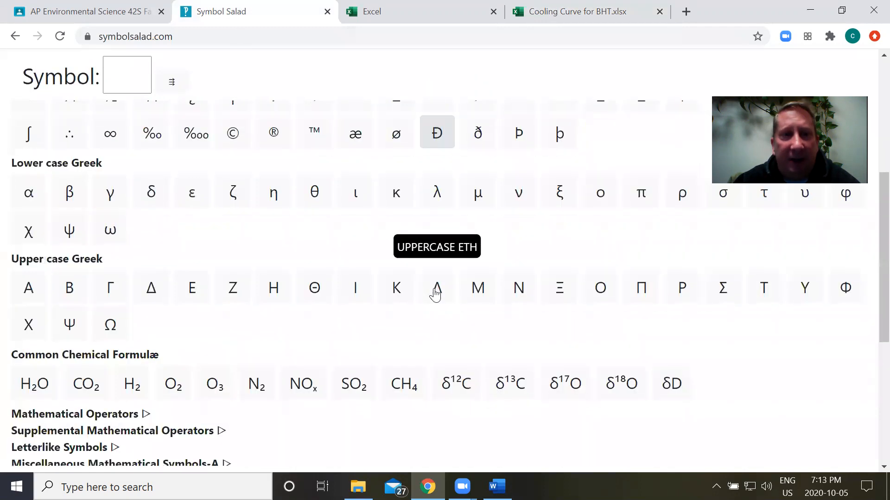
scroll(436, 294, "up", 6)
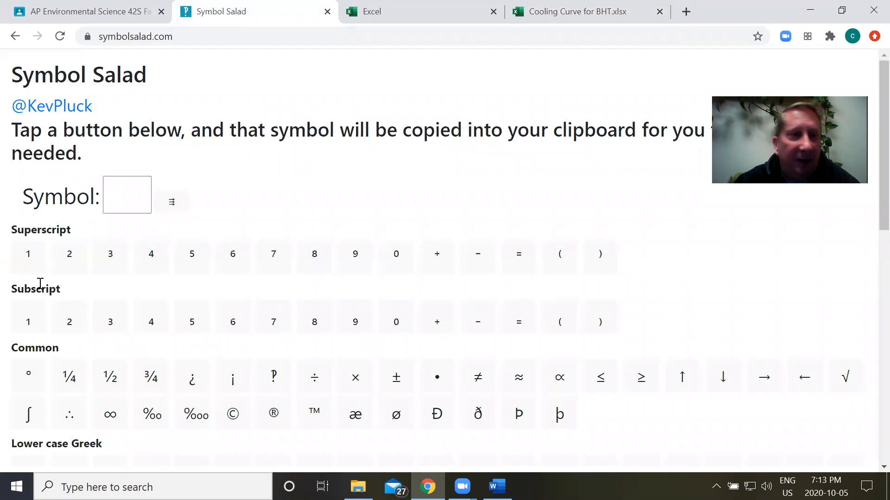
left_click(29, 380)
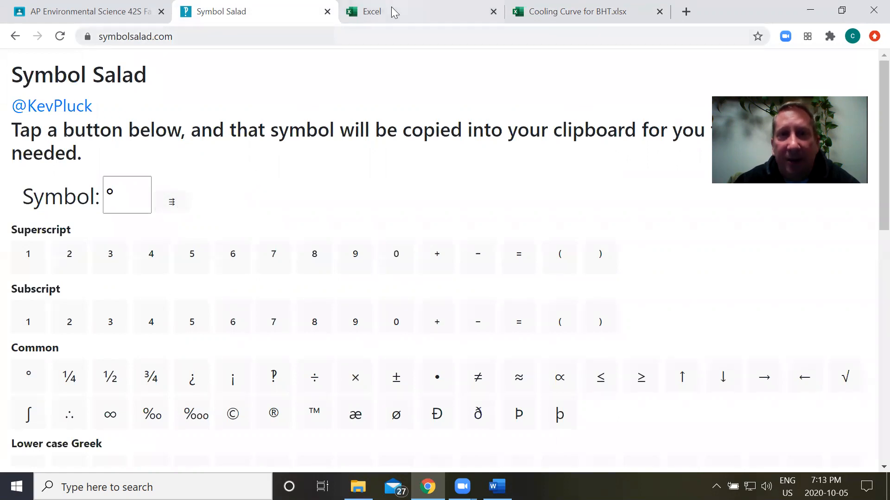
left_click(562, 21)
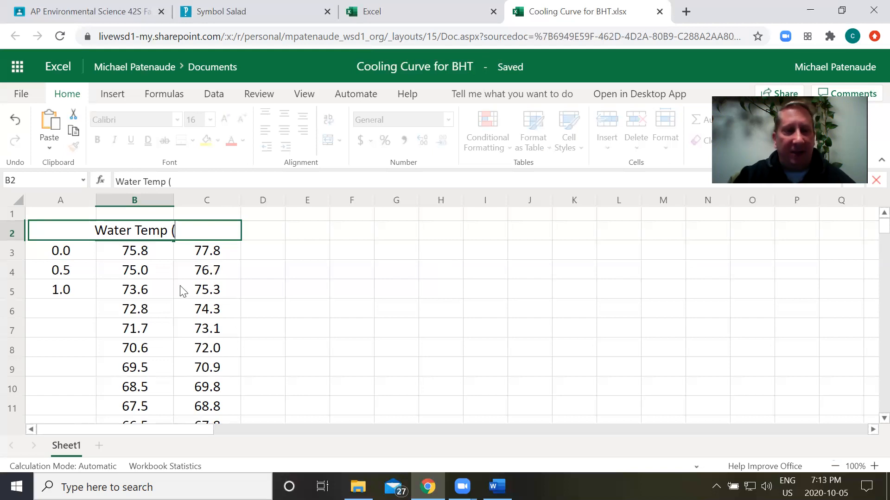
- Complete the cell B2 heading with "°C)" and autofit the width of column B
type("°")
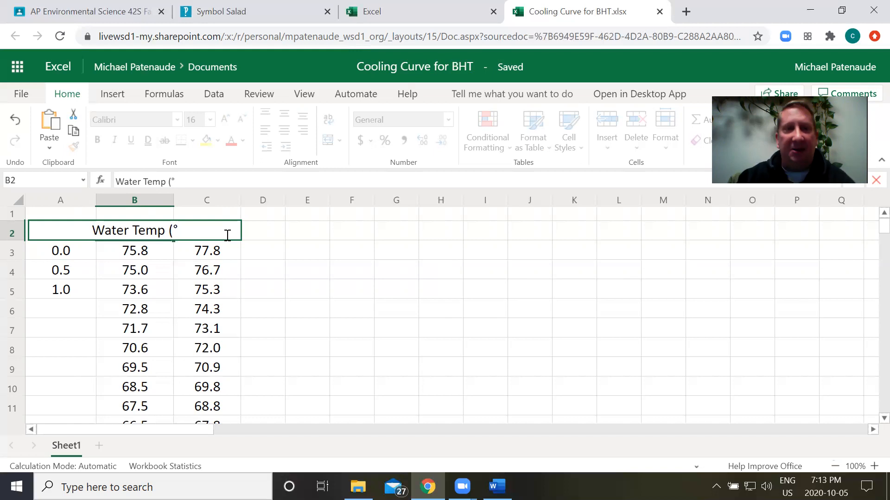
type("C")
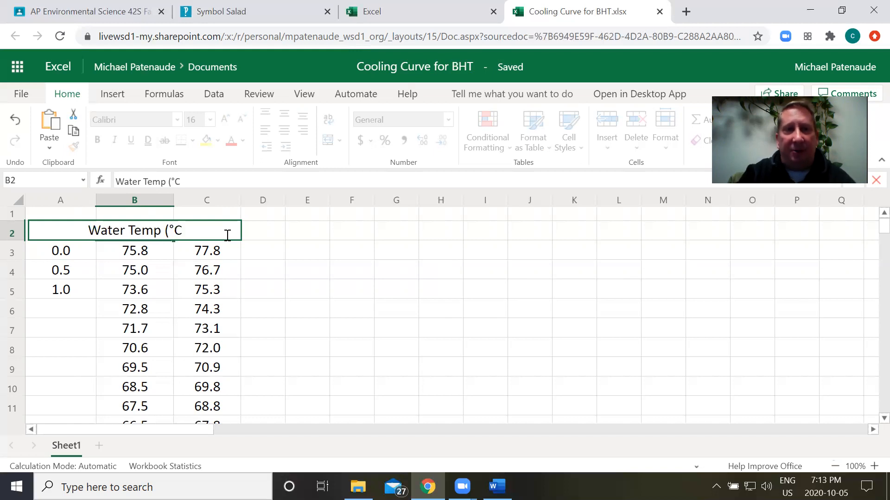
type(")")
key("Return")
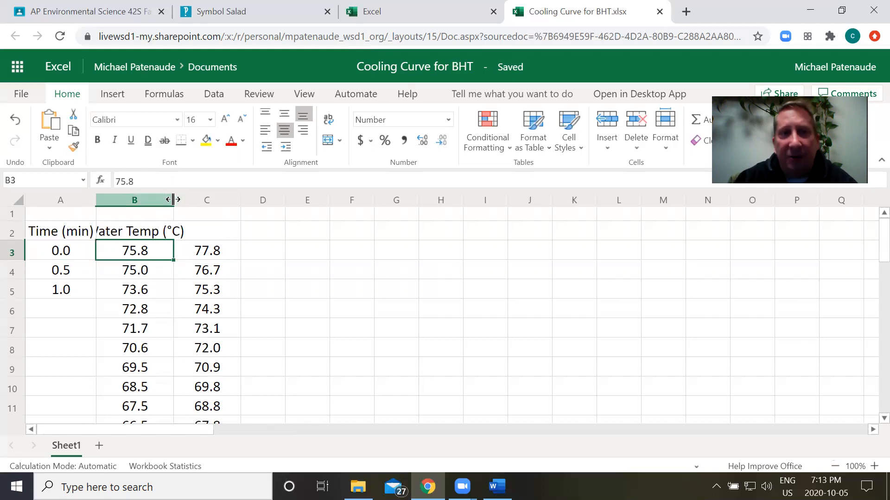
double_click(173, 202)
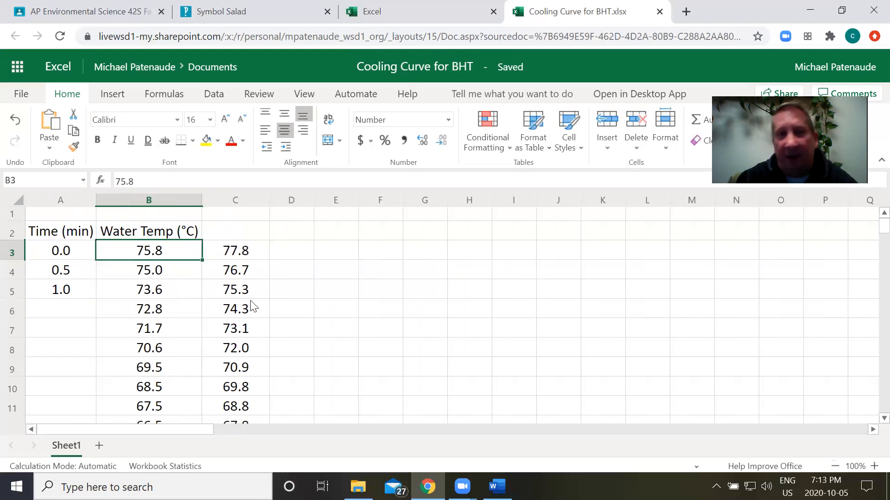
- Enter the heading "BHT Temp (°C)" in cell C2
left_click(243, 234)
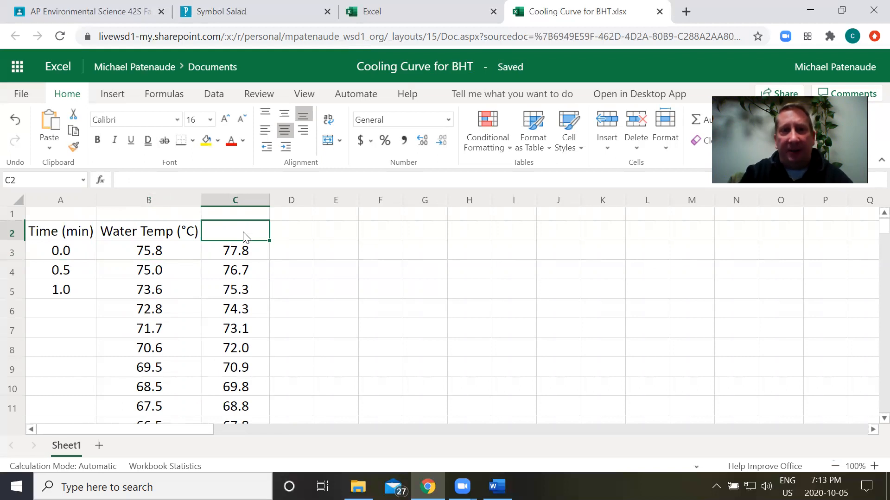
type("BHT Temp (")
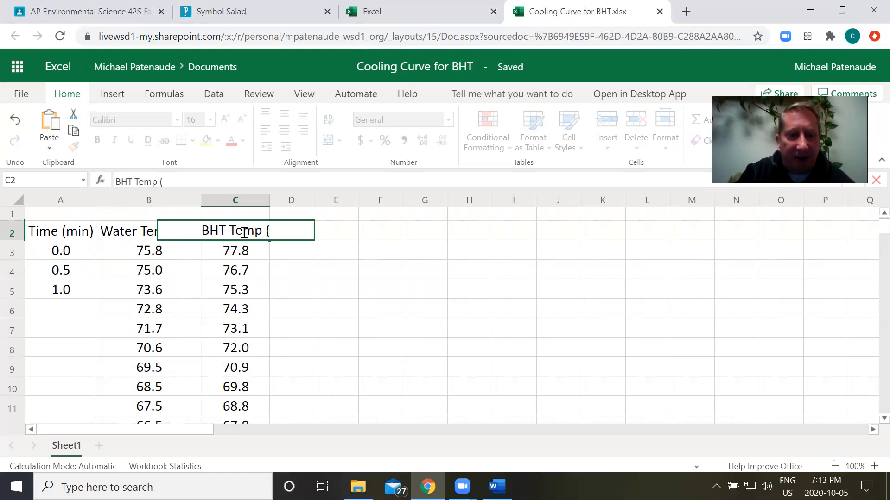
type("°")
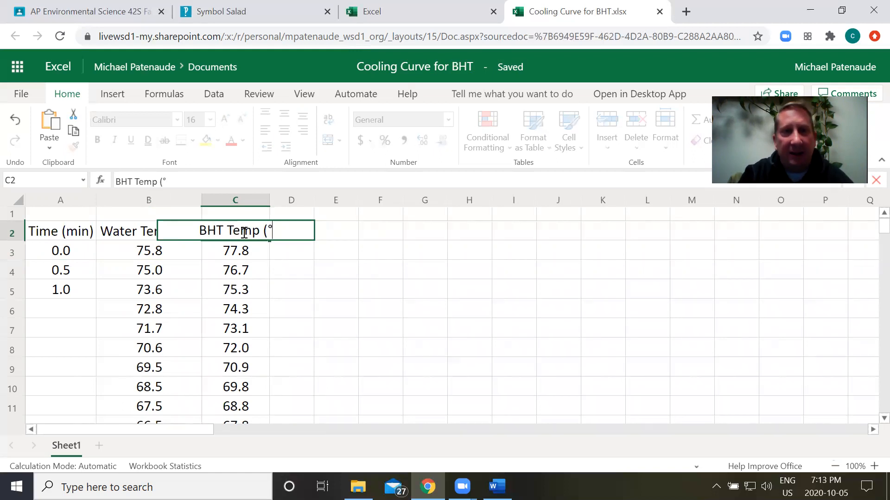
type("C")
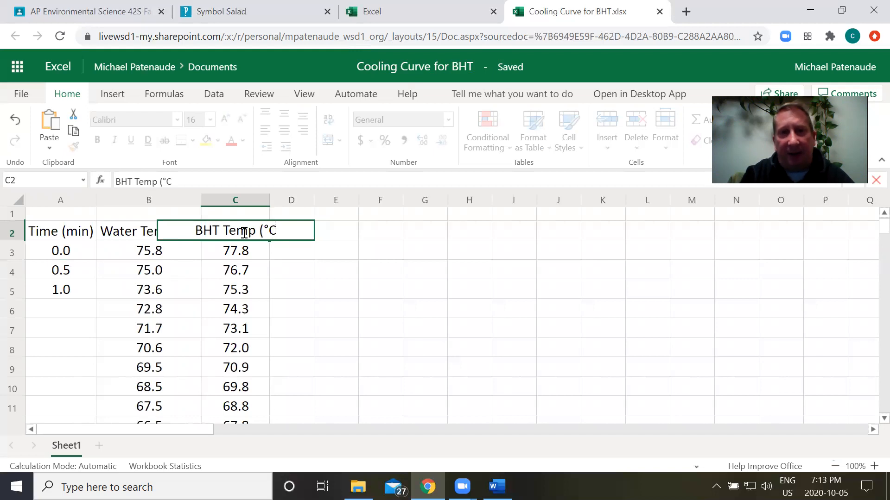
type(")")
key("Return")
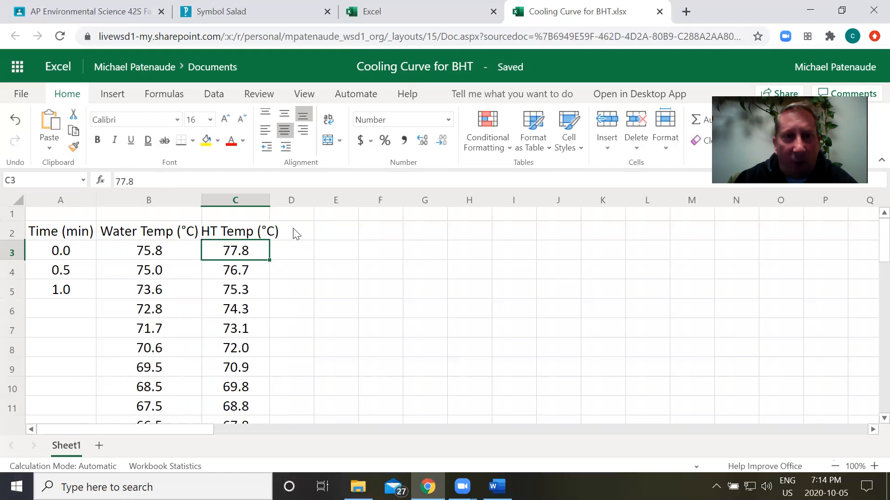
- Widen column C so the heading "BHT Temp (°C)" fits within it
double_click(270, 202)
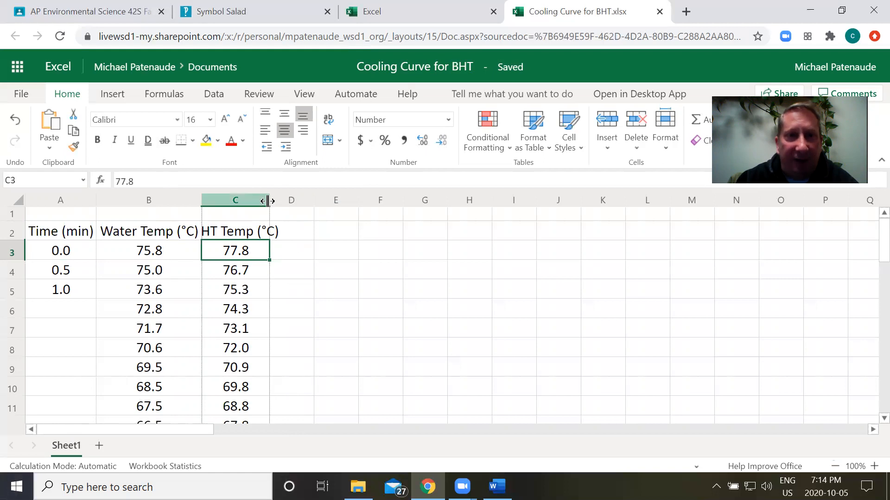
left_click(298, 337)
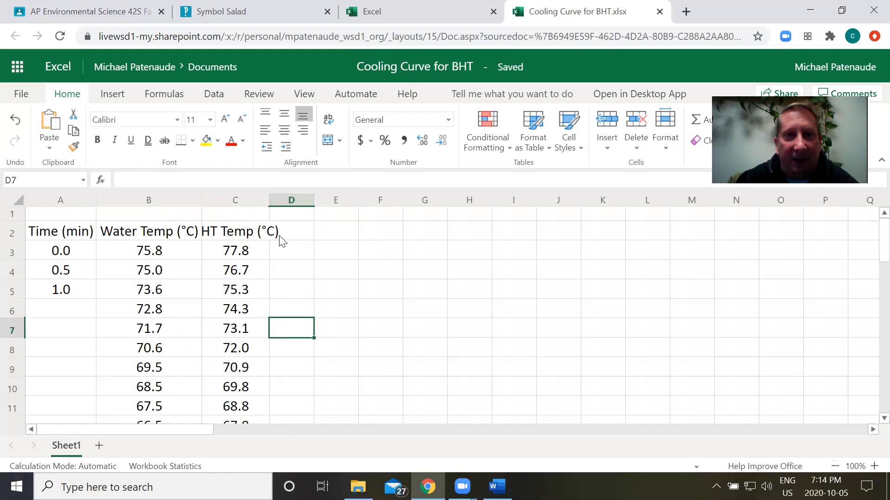
left_click_drag(269, 204, 295, 202)
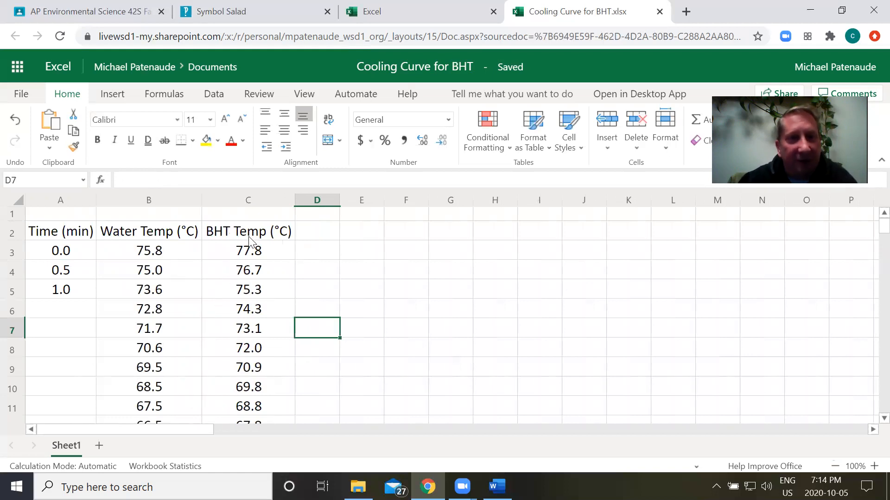
- Extend the 0.5-minute time series from cells A3:A5 down to row 33, where the temperature data ends
scroll(265, 366, "down", 6)
scroll(269, 361, "up", 6)
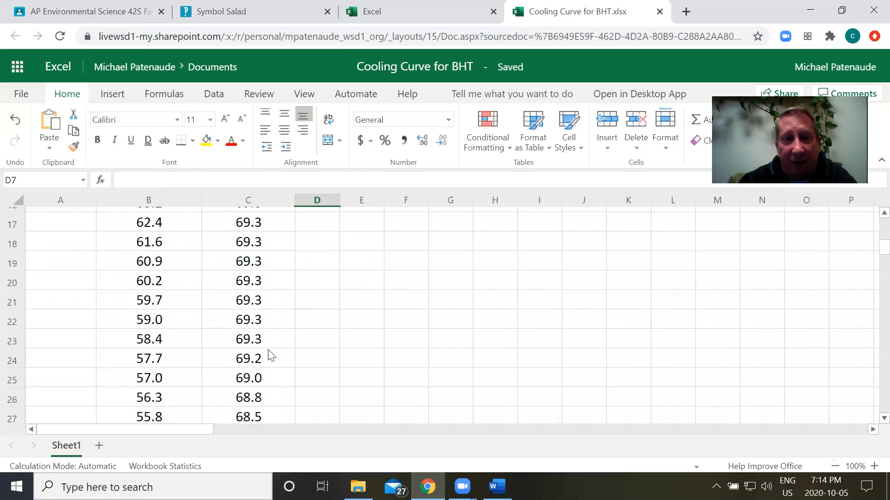
left_click(74, 308)
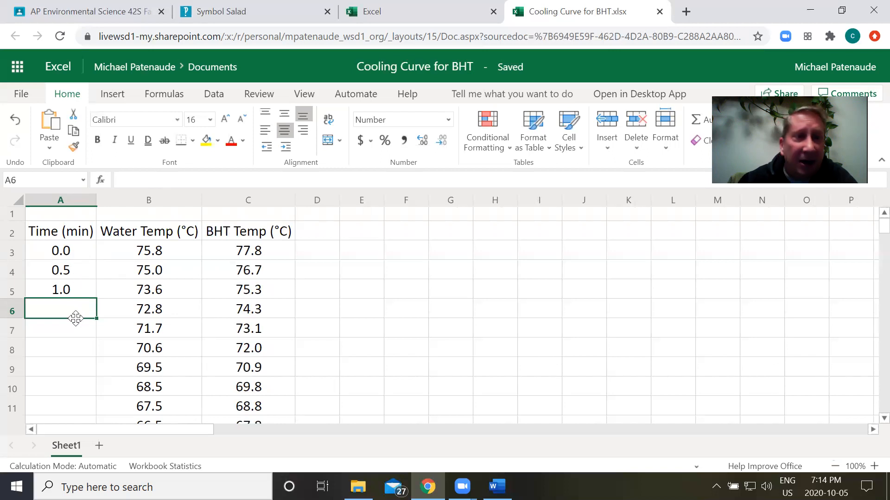
scroll(79, 312, "down", 6)
scroll(84, 315, "up", 6)
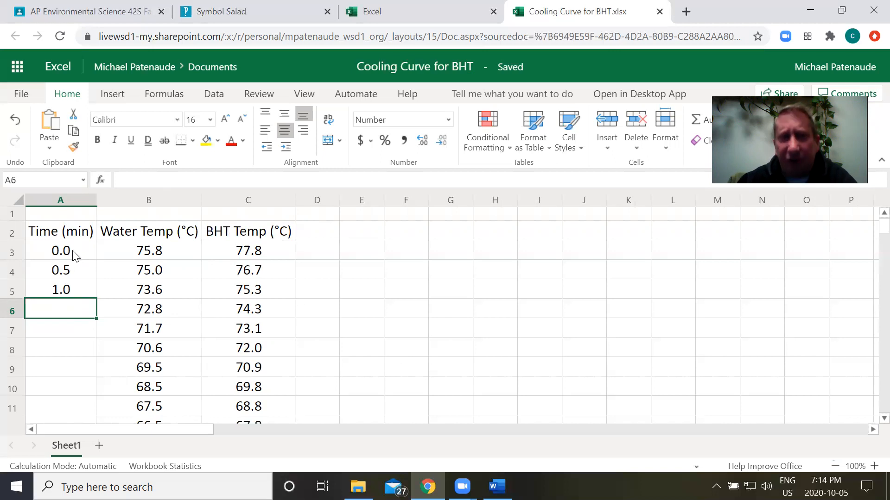
left_click_drag(73, 255, 68, 284)
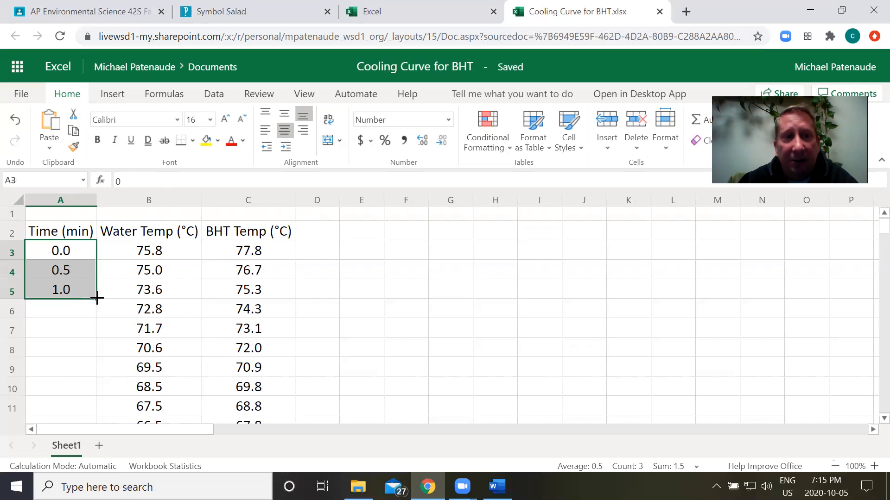
mouse_move(96, 297)
left_mouse_down()
mouse_move(85, 429)
mouse_move(105, 295)
left_mouse_up()
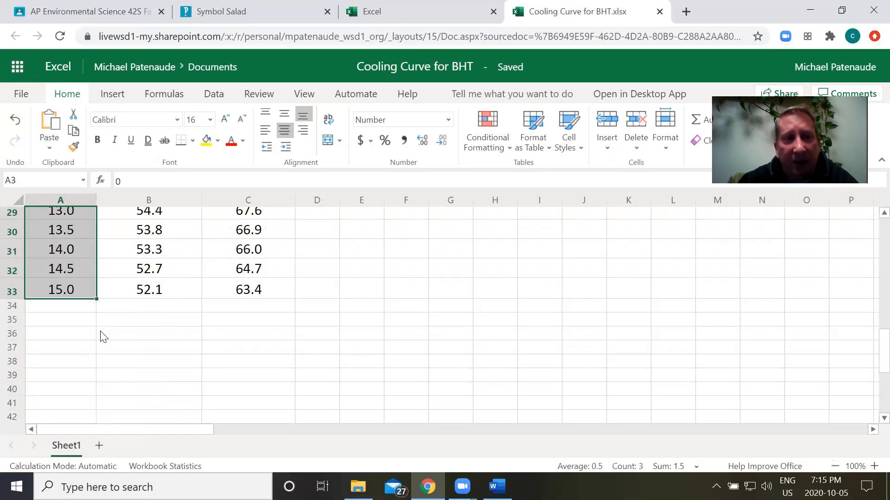
scroll(103, 337, "up", 9)
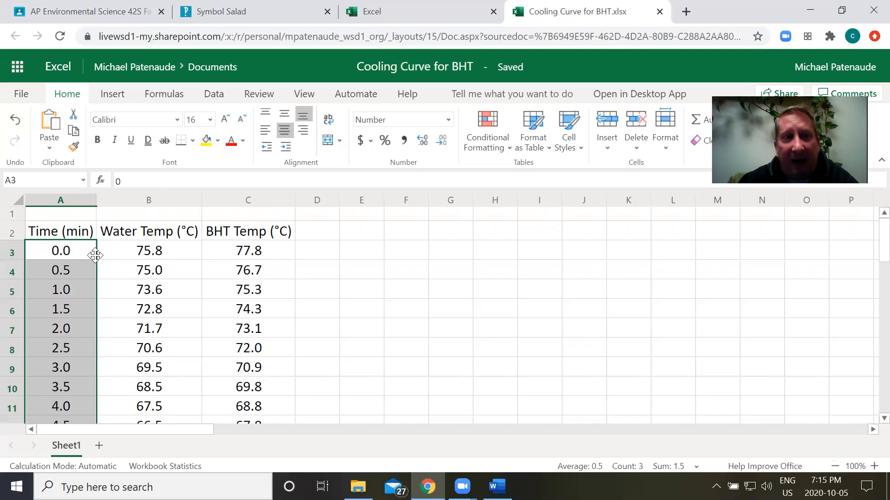
scroll(85, 302, "down", 4)
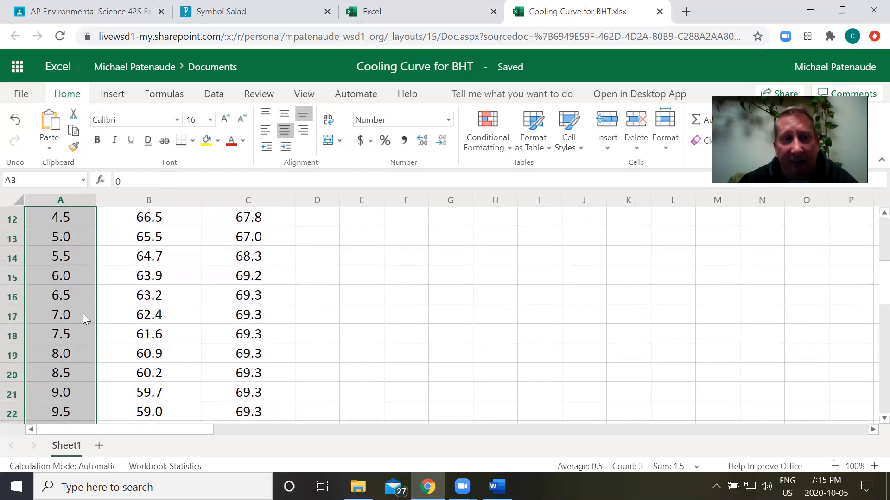
scroll(83, 312, "up", 4)
- Try filling cells A4 to A7 from cell A3 alone, and undo the fill
left_click(80, 254)
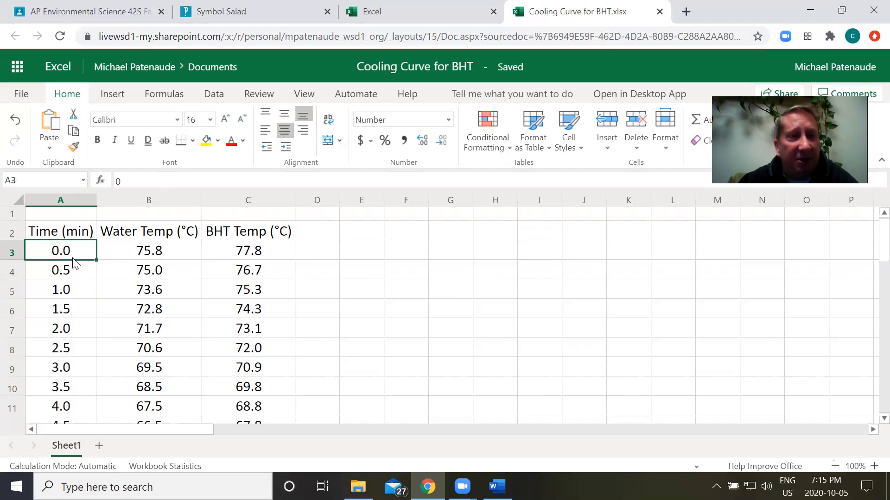
left_click_drag(93, 258, 88, 336)
key("ctrl+d")
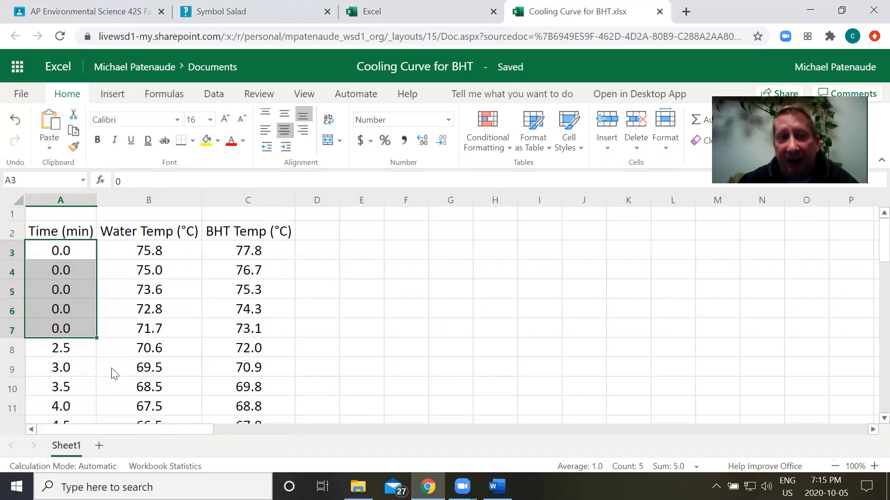
left_click(16, 120)
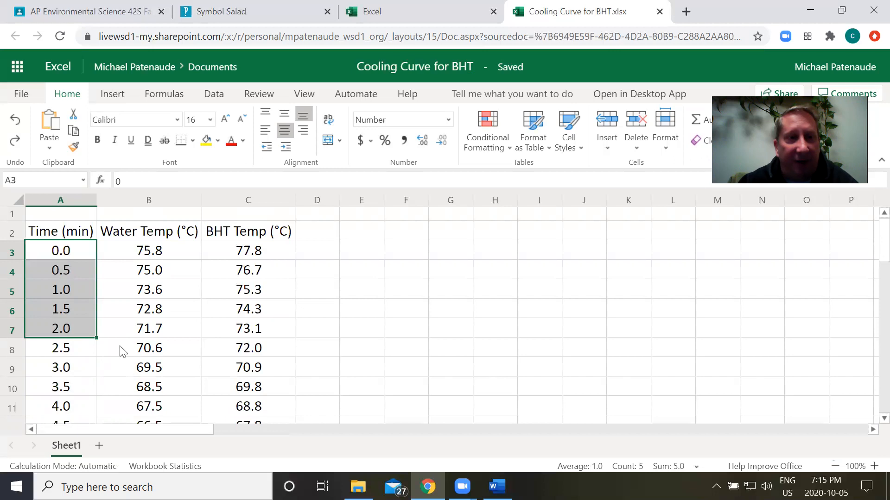
left_click(190, 287)
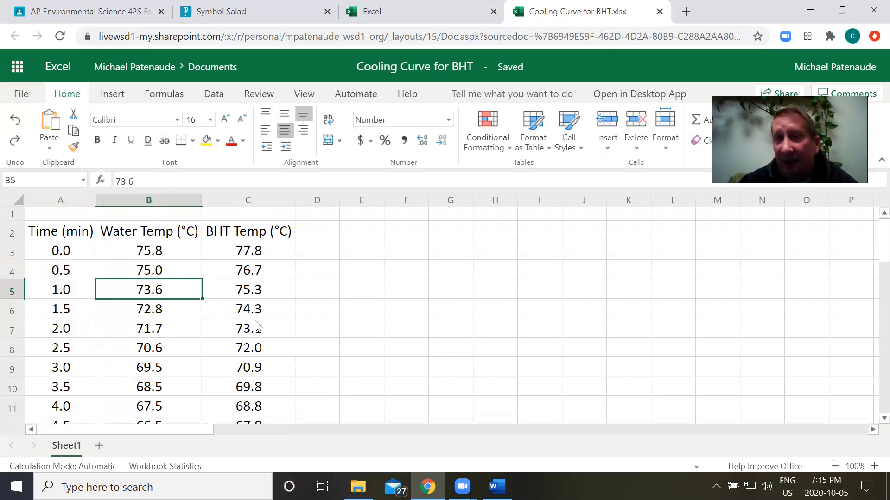
- Insert a scatter chart with smooth lines and markers from the headings and data in A2:C33
left_click_drag(65, 233, 240, 305)
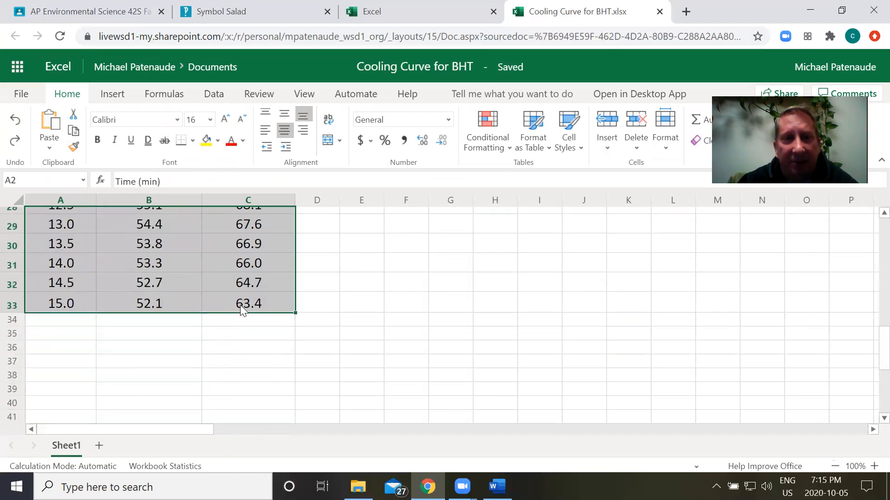
scroll(262, 395, "up", 5)
scroll(262, 395, "up", 3)
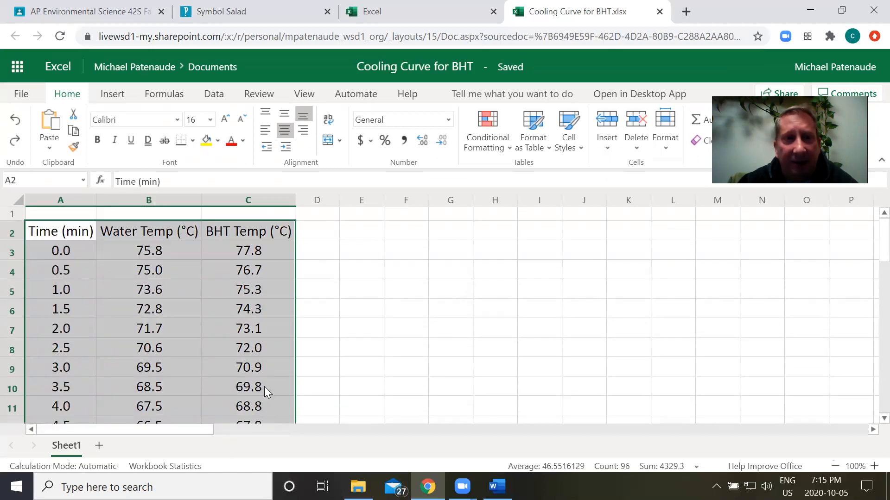
left_click(112, 96)
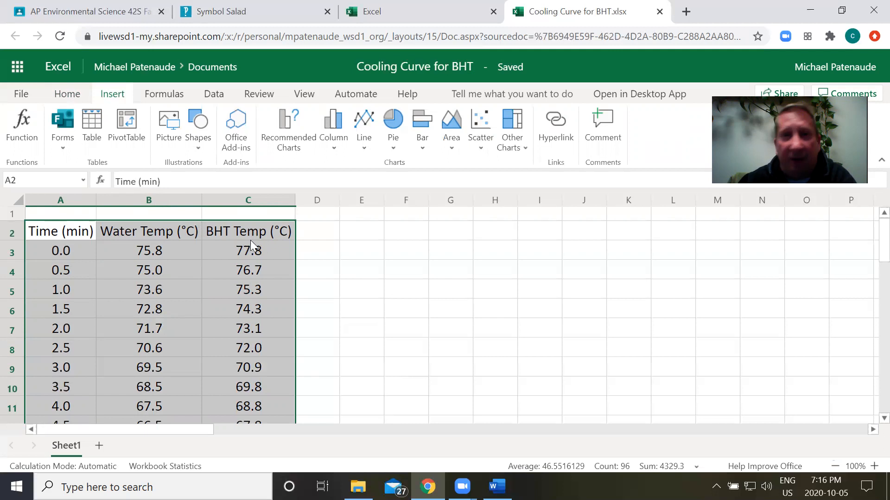
left_click(484, 127)
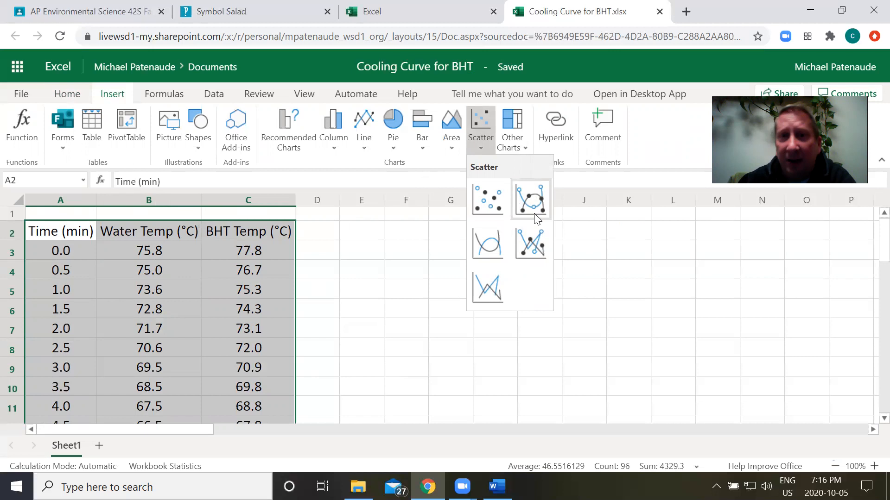
left_click(533, 199)
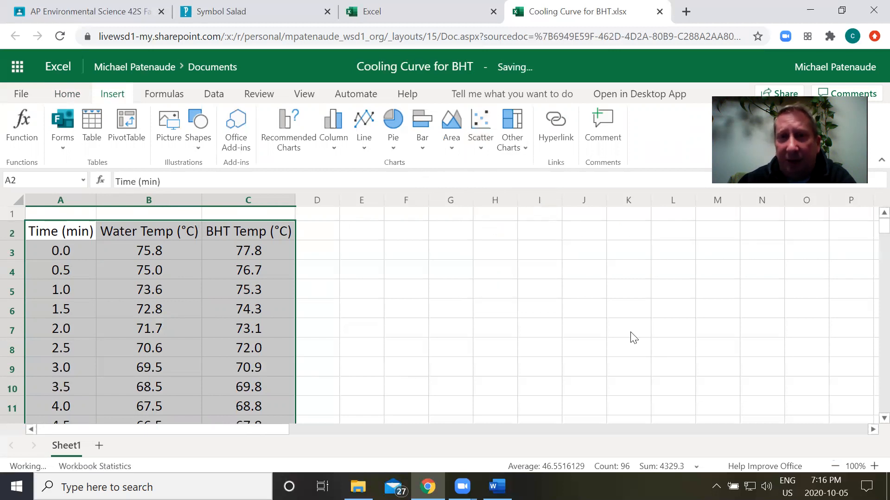
scroll(649, 339, "down", 1)
scroll(658, 336, "up", 1)
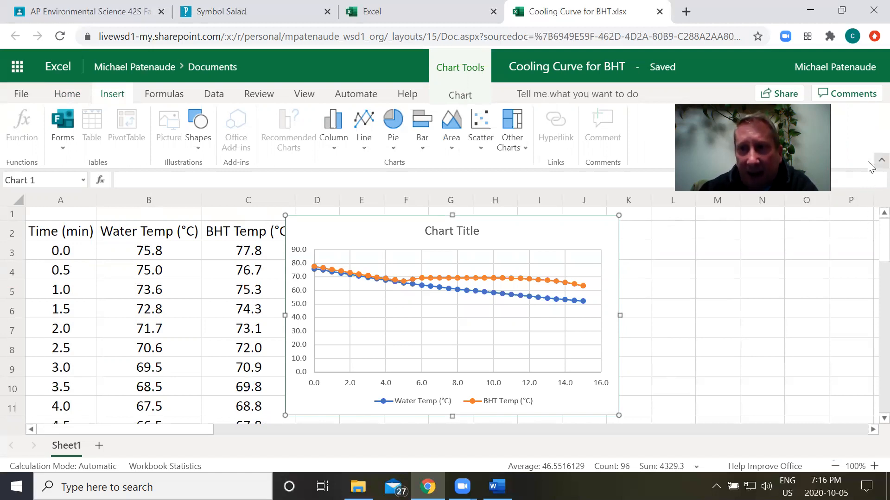
- Collapse the ribbon, enlarge the chart and place it over columns C to K beside the data
left_click(881, 161)
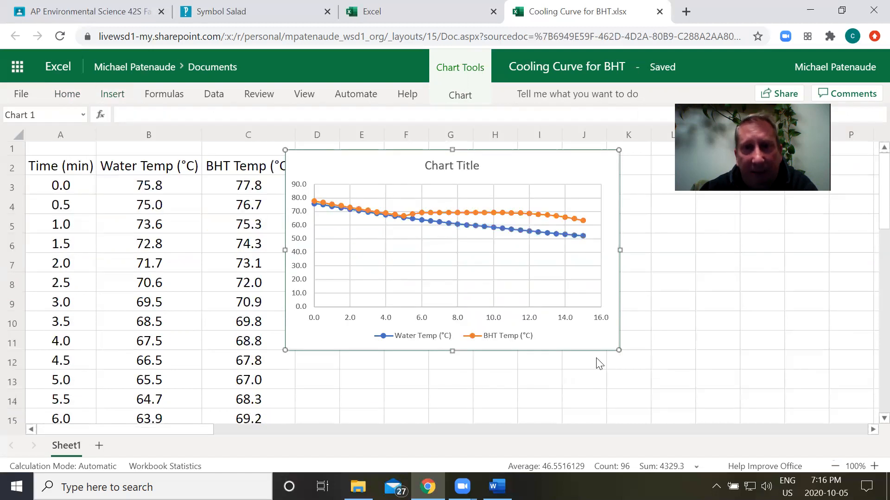
left_click_drag(620, 351, 732, 423)
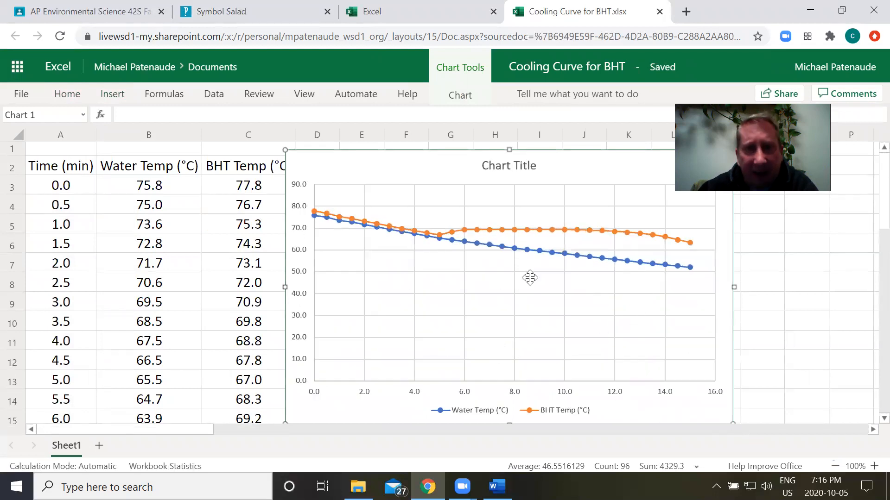
left_click_drag(438, 168, 374, 166)
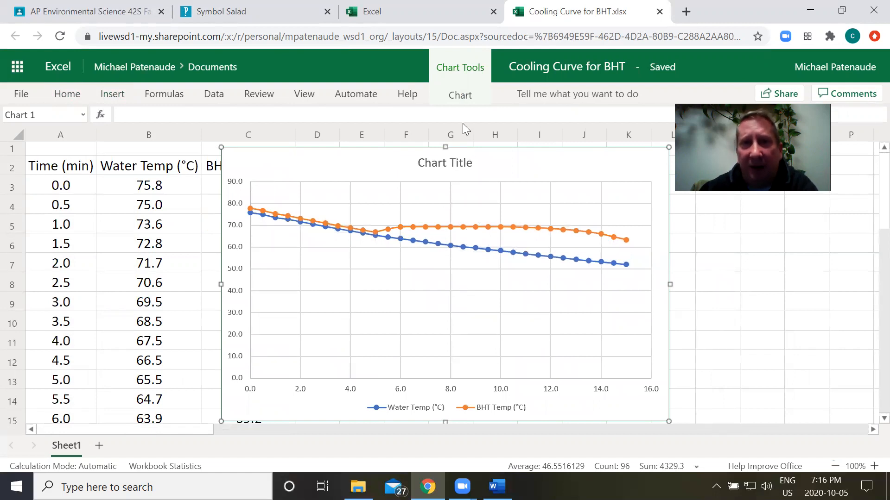
- Change the chart title to "Cooling Curve for BHT"
left_click(460, 98)
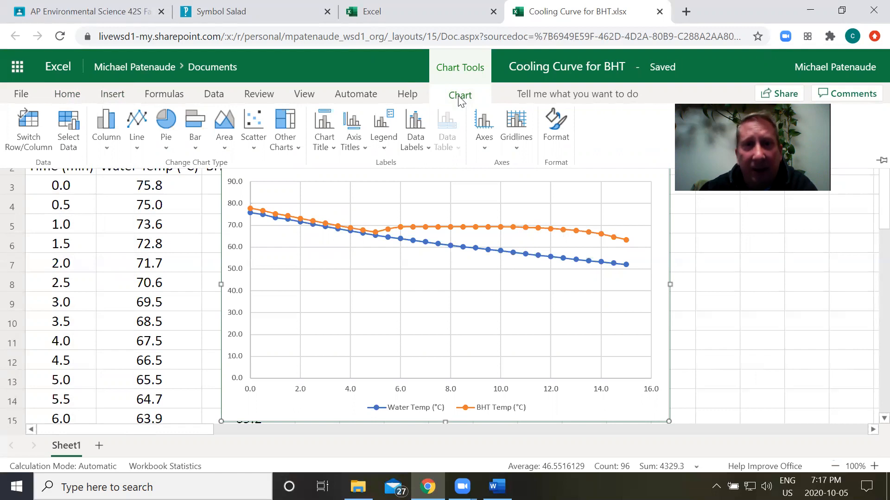
left_click(325, 146)
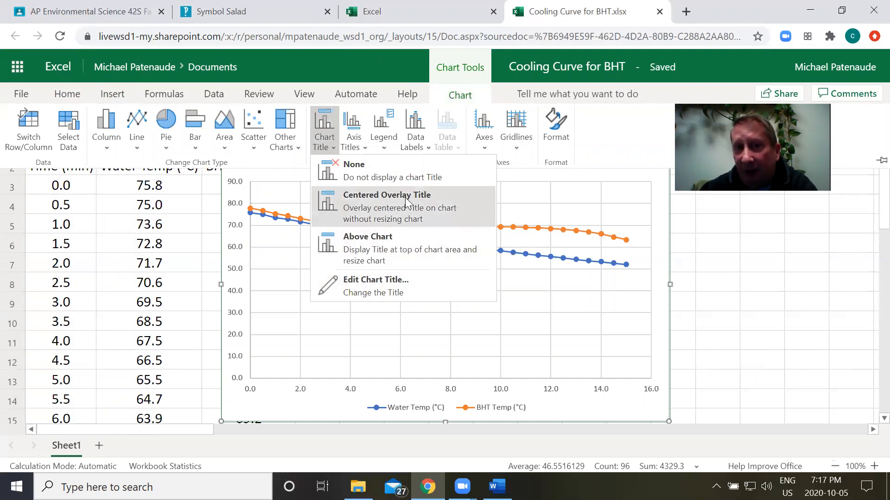
left_click(378, 283)
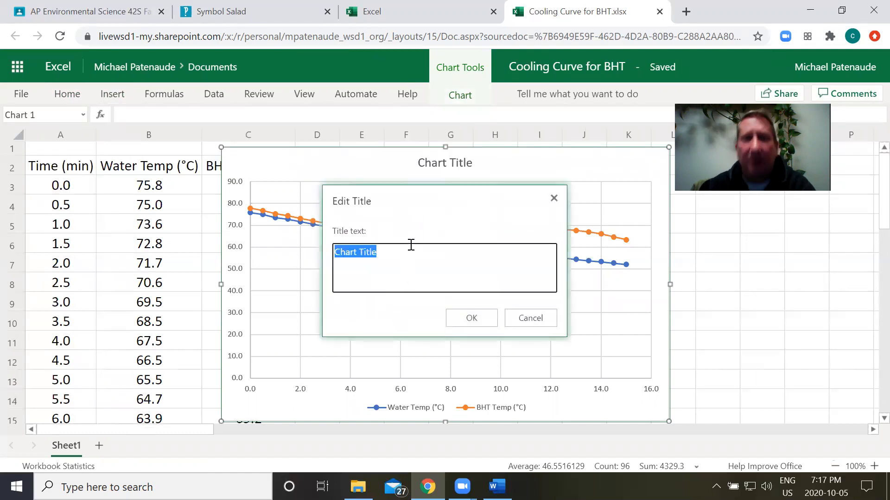
type("Cooling Curve for BHT")
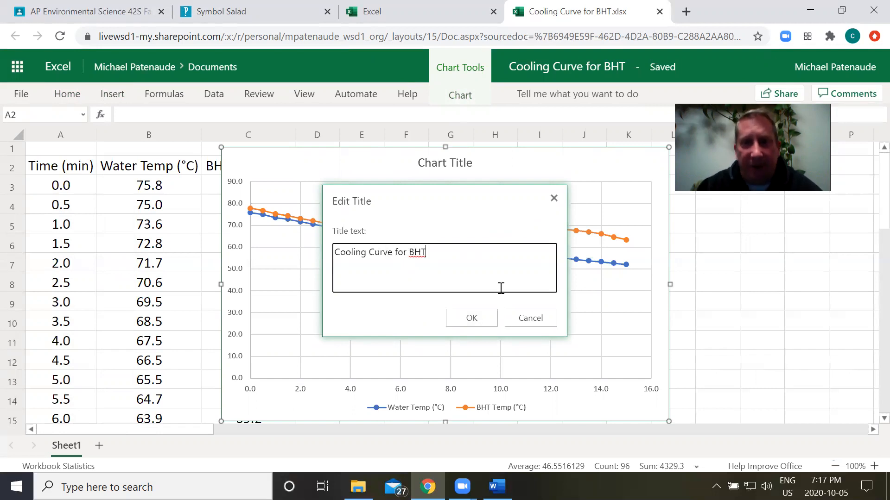
left_click(465, 321)
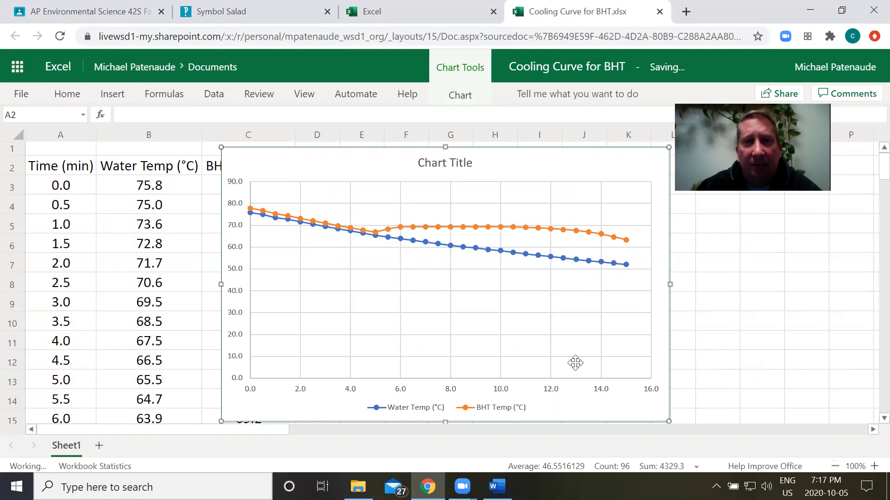
- Add the title "Time (min)" below the chart's primary horizontal axis
left_click(456, 98)
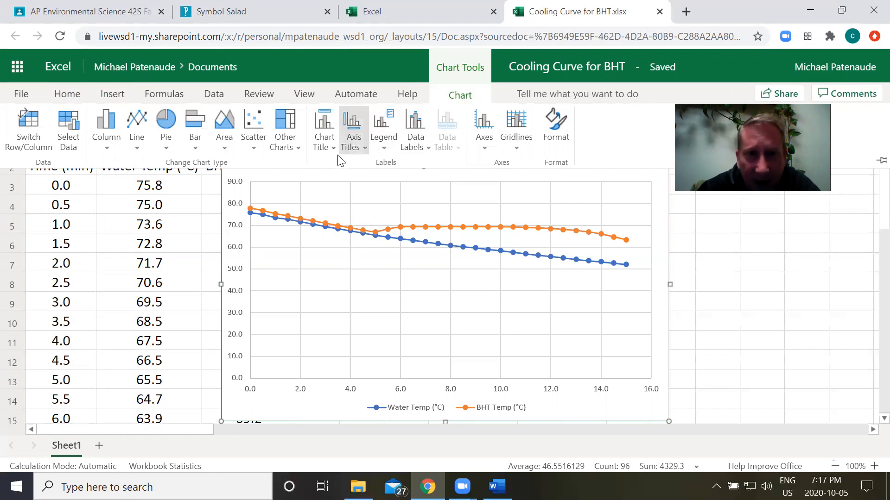
left_click(357, 146)
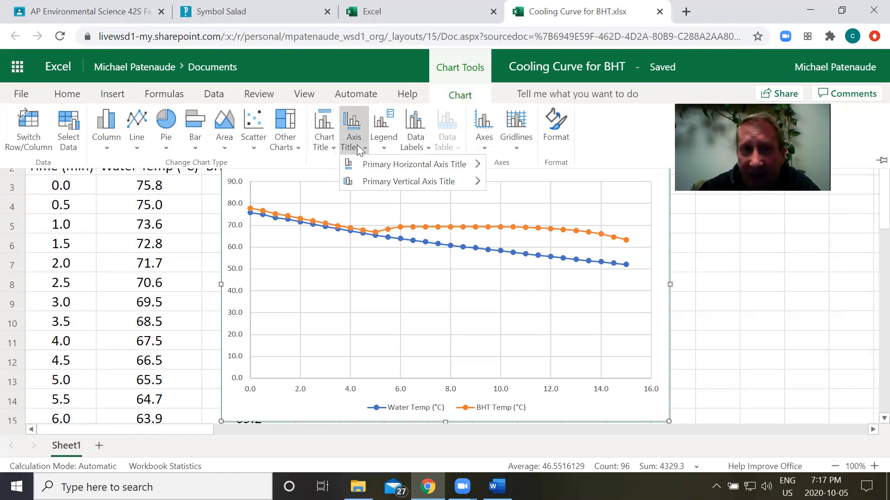
mouse_move(367, 166)
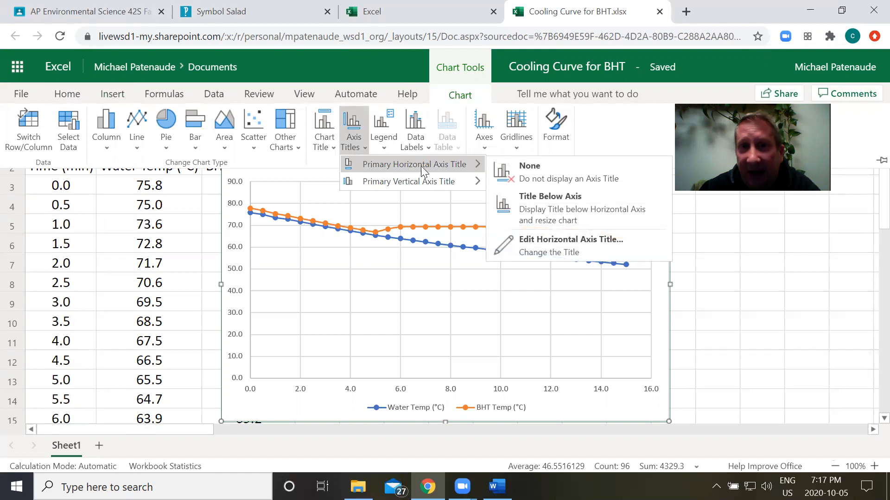
left_click(533, 203)
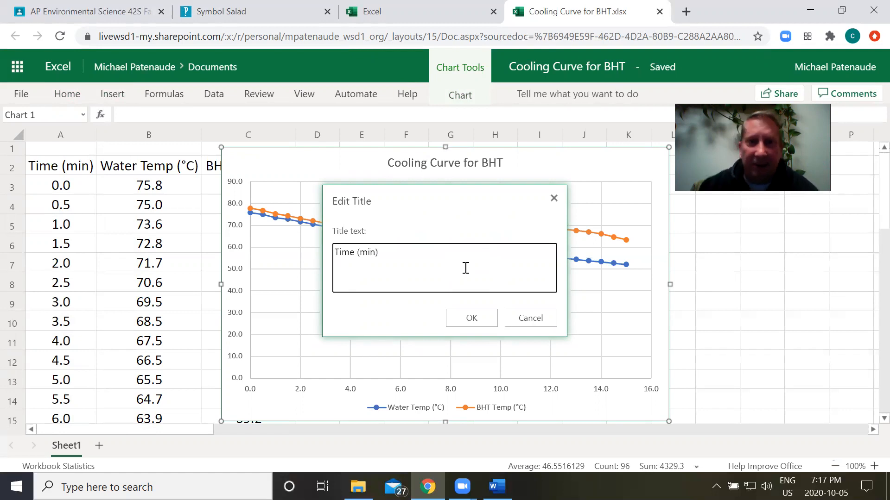
left_click(458, 318)
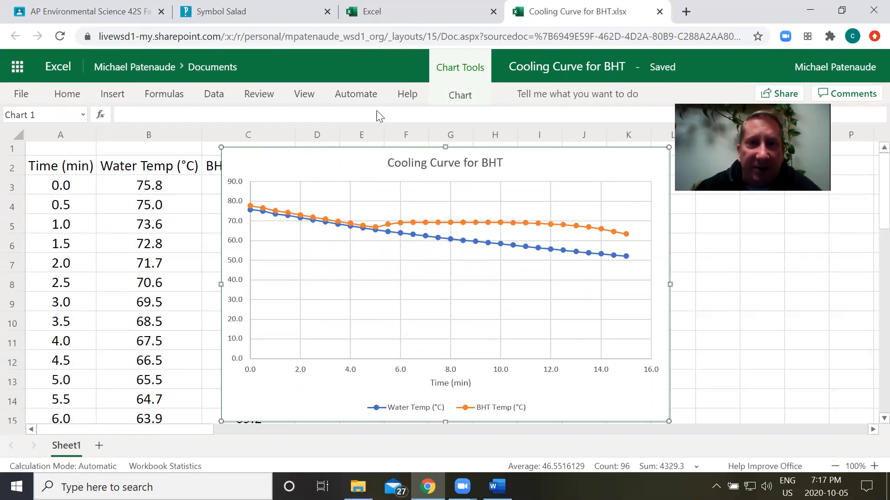
- Add the rotated title "Temperature (°C)" to the chart's primary vertical axis, copying the degree symbol from the Symbol Salad page
left_click(459, 95)
left_click(352, 134)
mouse_move(353, 181)
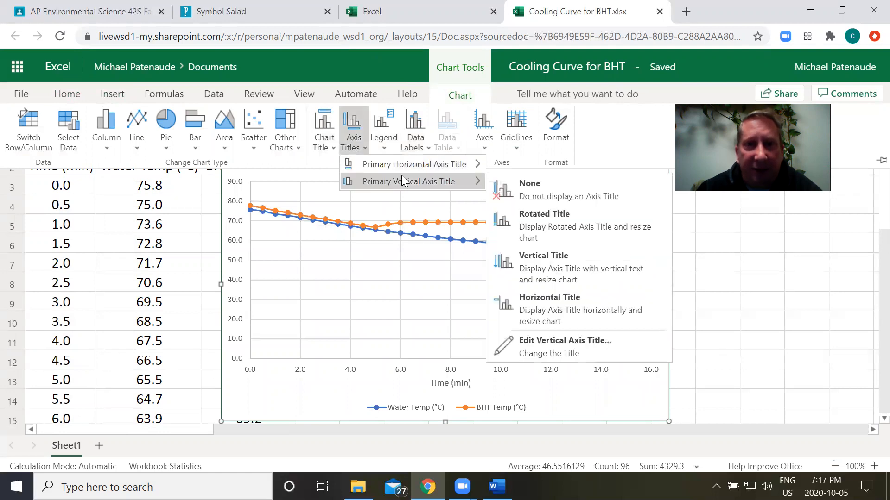
left_click(548, 230)
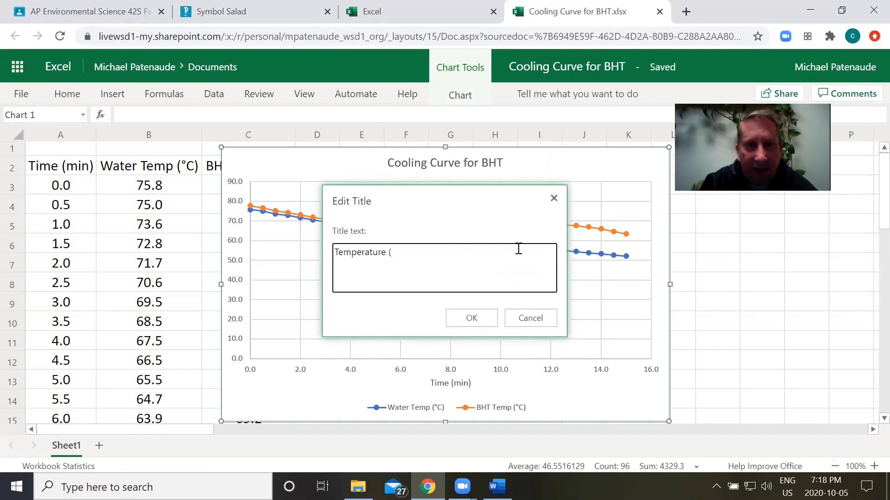
left_click(240, 21)
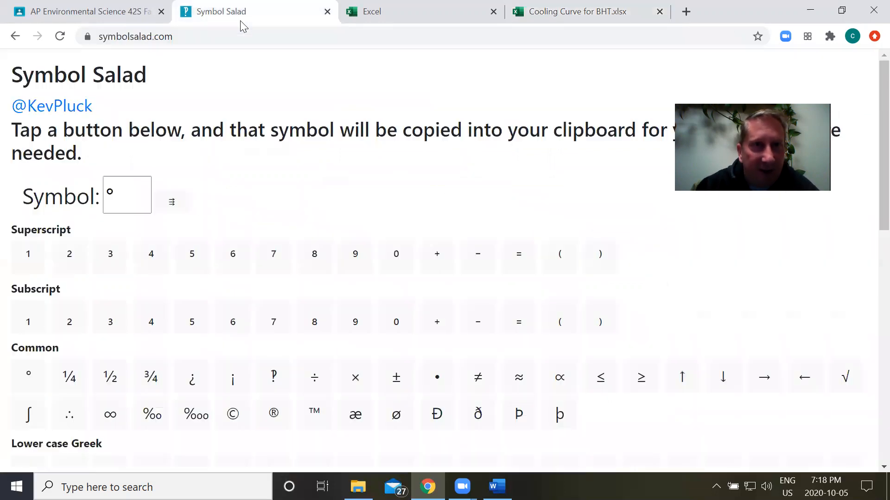
left_click(32, 376)
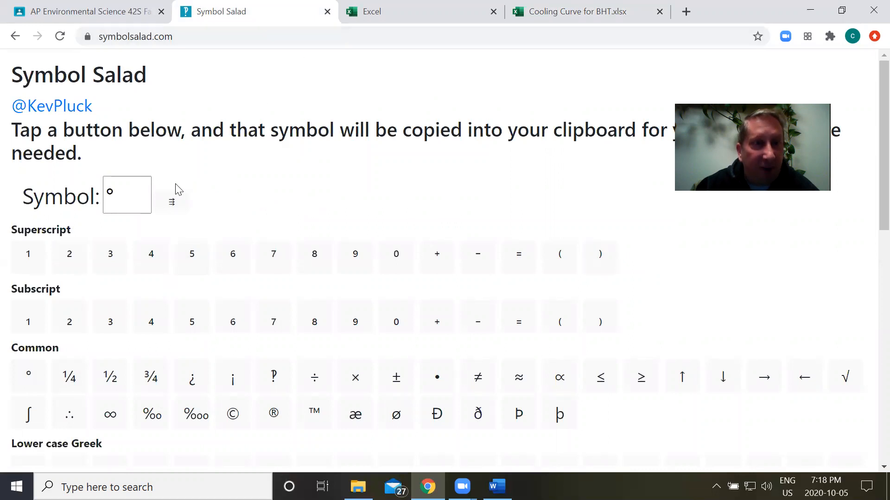
left_click(548, 12)
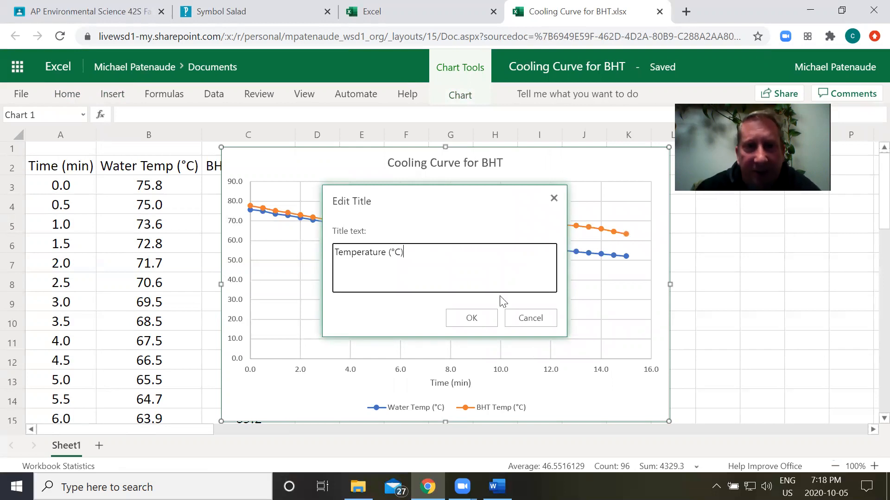
left_click(473, 319)
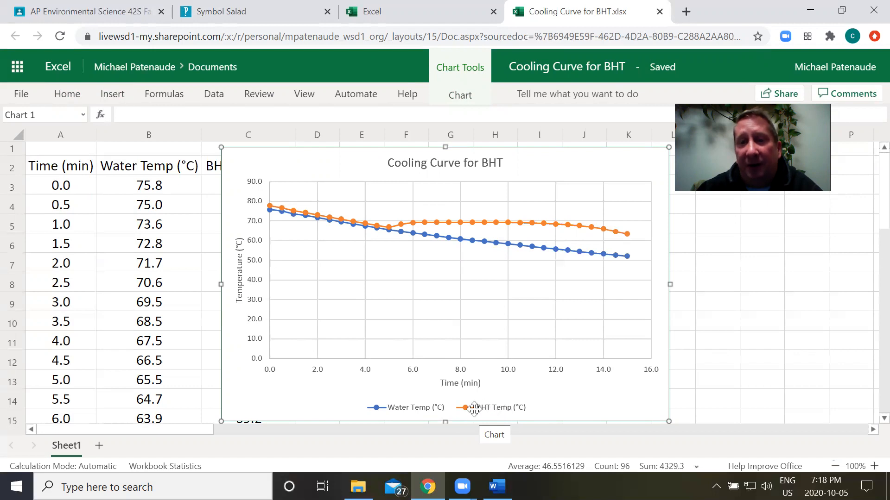
- Open the chart's formatting options and set the horizontal axis labels' font size to 12
left_click(461, 95)
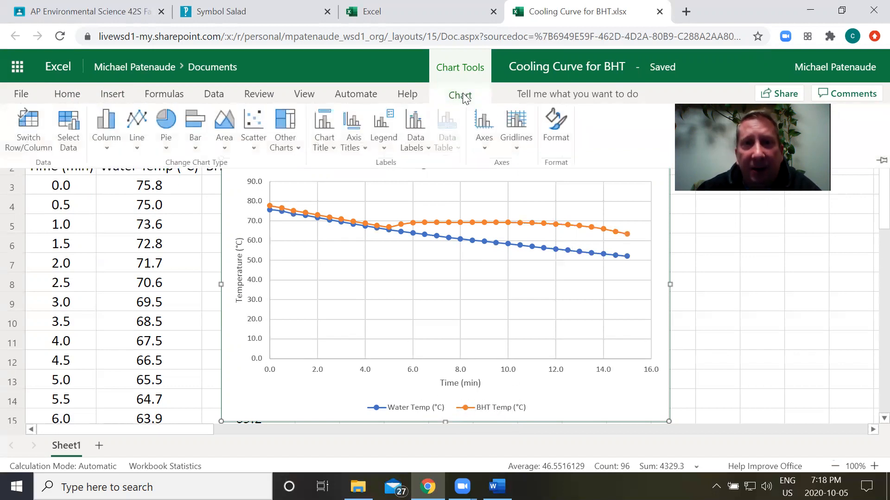
left_click(556, 130)
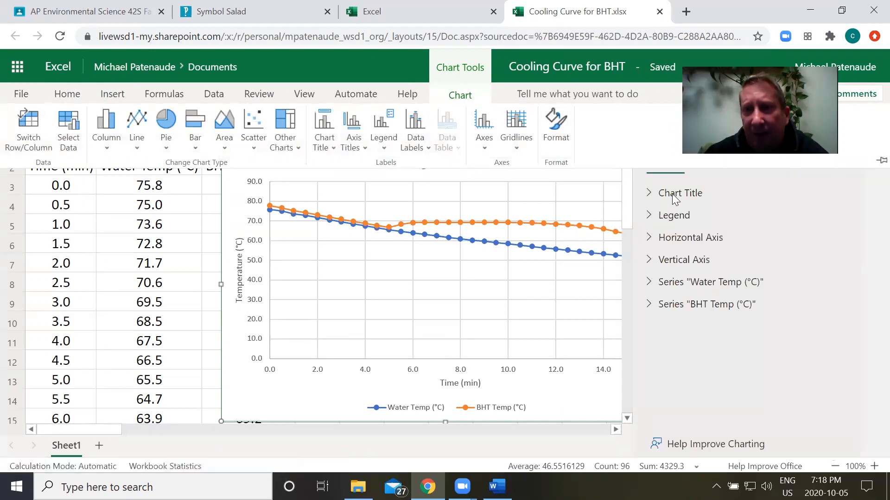
left_click(649, 238)
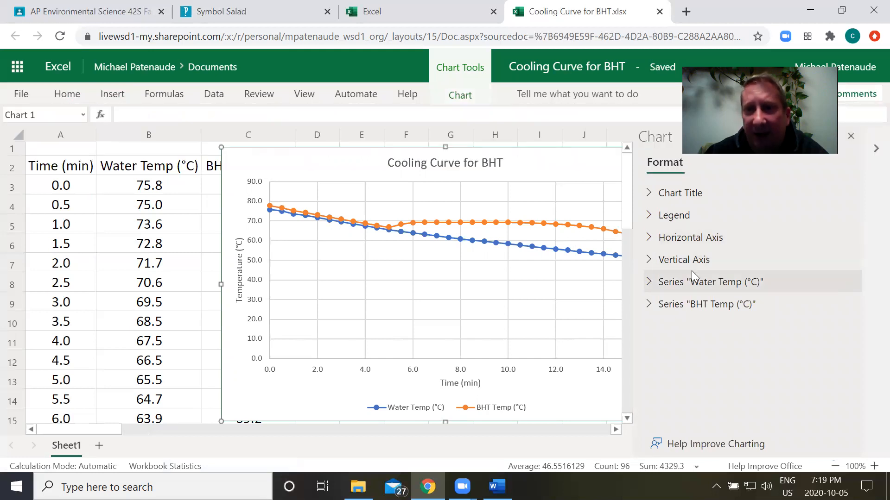
left_click(649, 237)
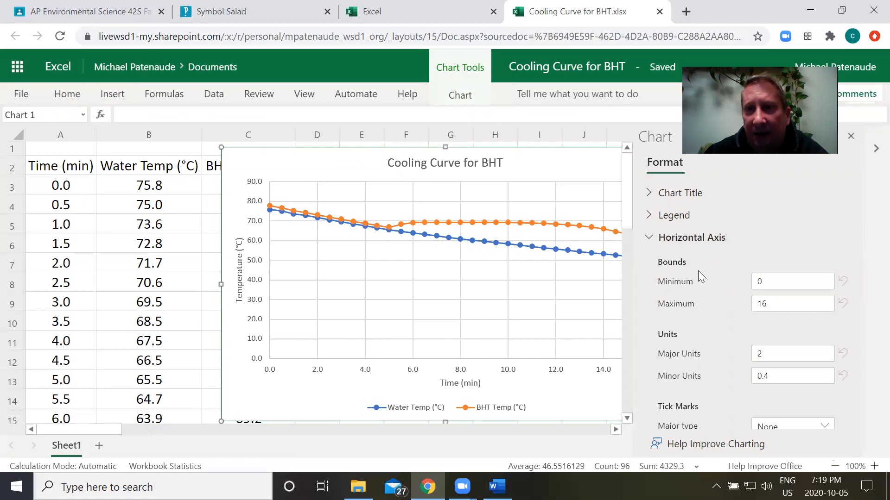
scroll(730, 282, "down", 3)
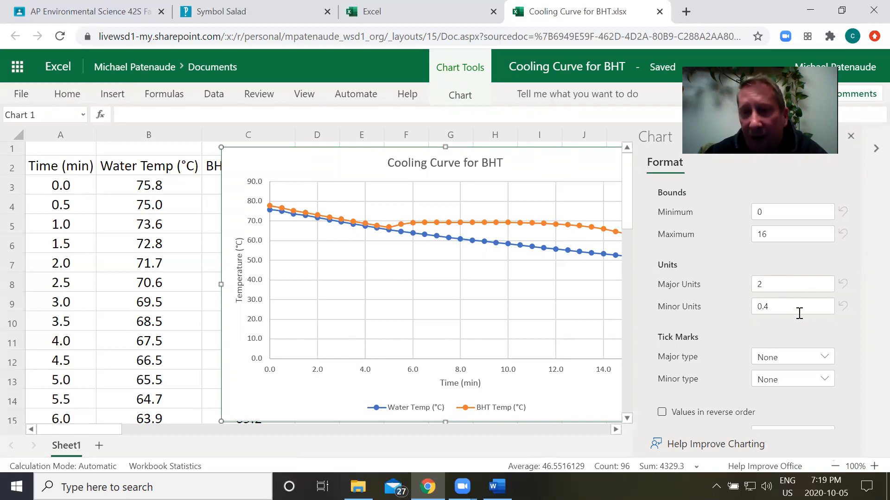
scroll(800, 313, "down", 2)
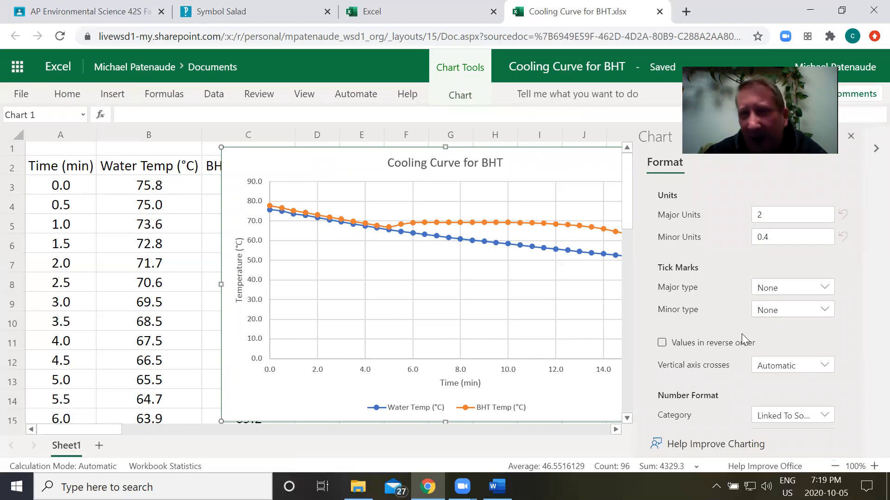
scroll(742, 343, "down", 2)
scroll(739, 343, "up", 2)
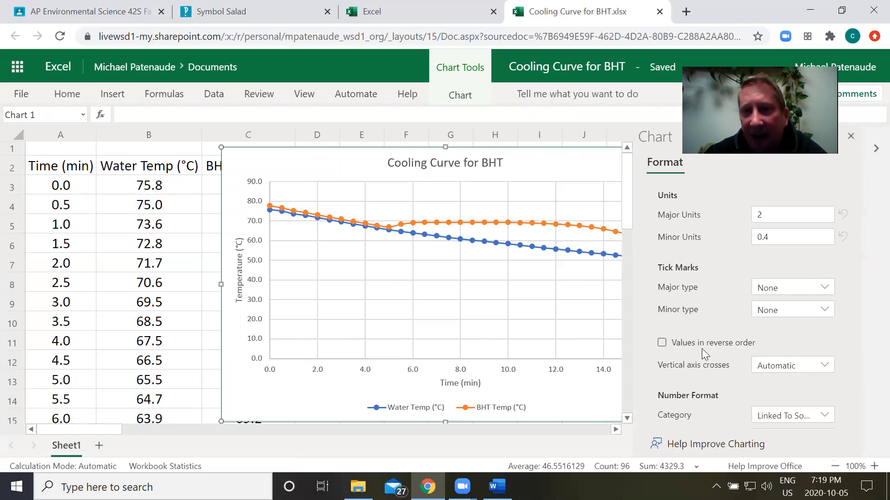
scroll(767, 346, "down", 4)
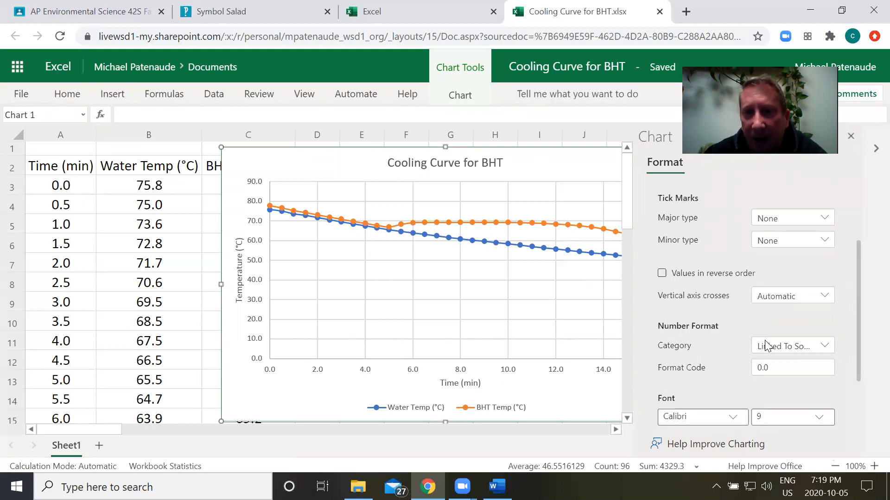
scroll(742, 313, "down", 3)
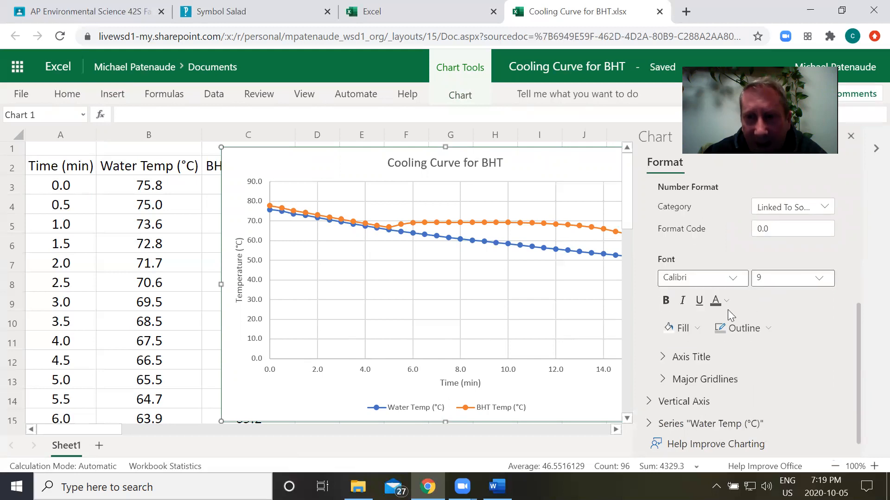
left_click(819, 253)
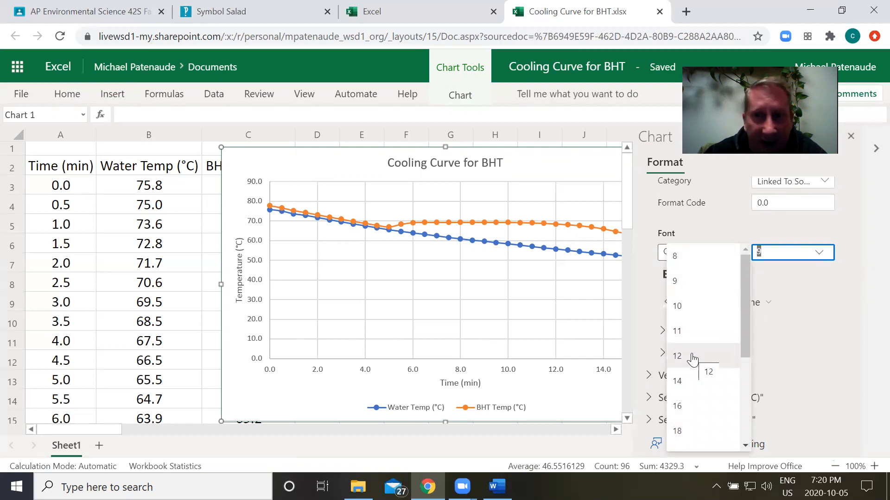
left_click(677, 356)
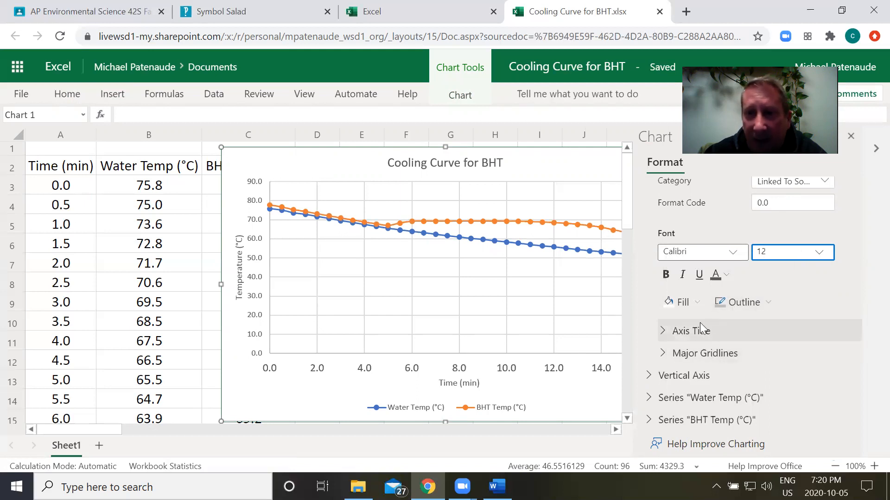
- Set the font size of the horizontal axis title "Time (min)" to 14 and collapse the horizontal axis settings
left_click(667, 335)
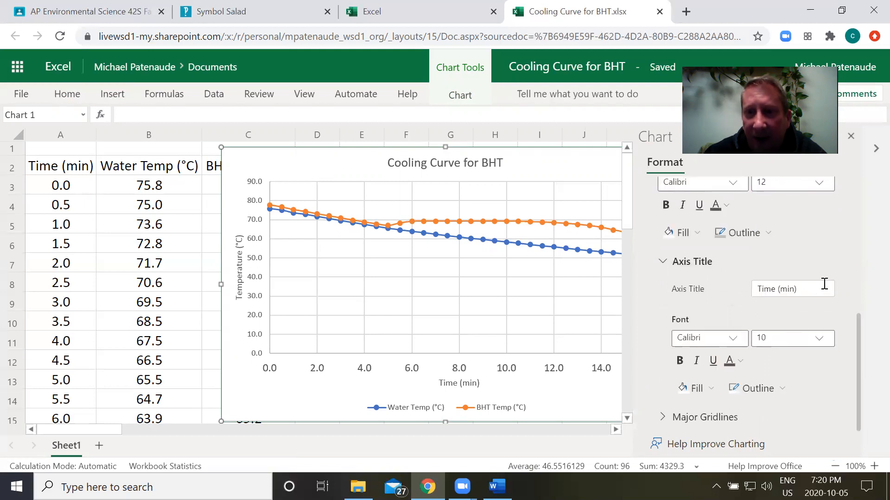
scroll(803, 286, "down", 1)
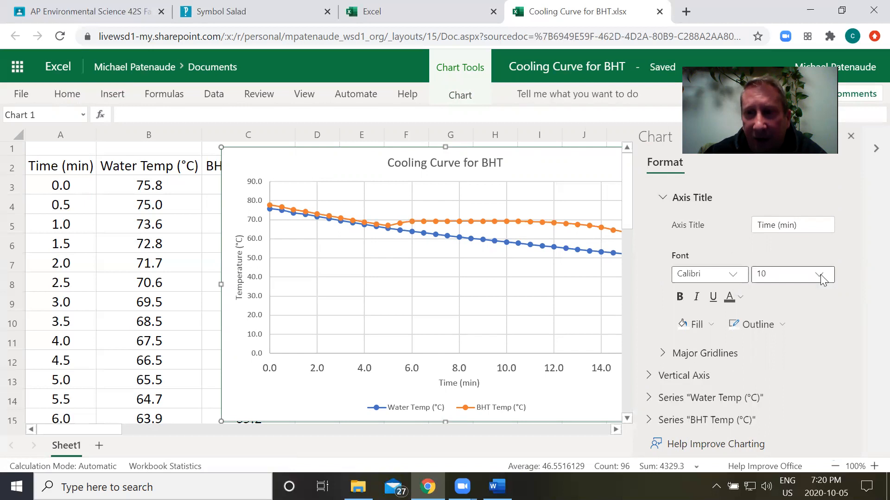
left_click(819, 275)
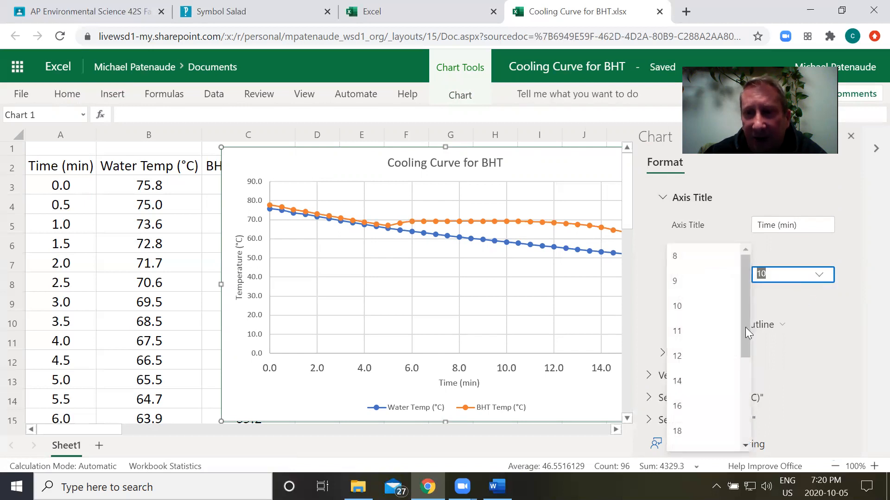
left_click(709, 392)
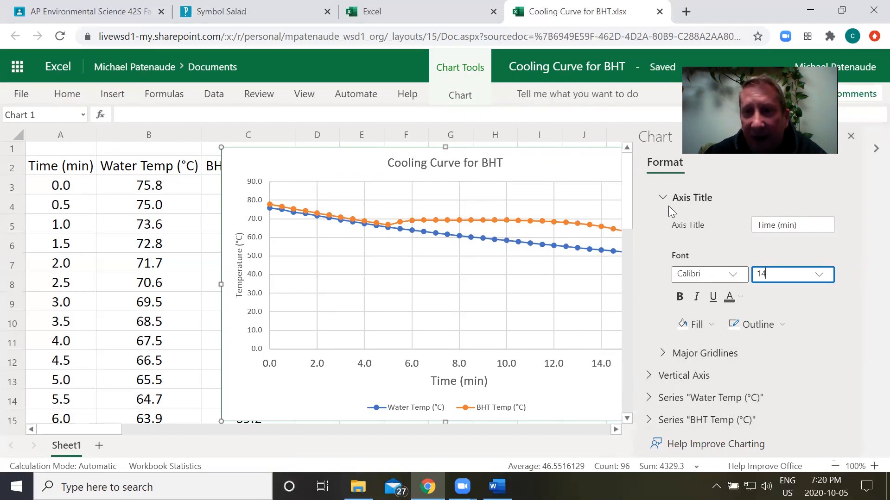
scroll(679, 253, "up", 4)
scroll(676, 314, "down", 3)
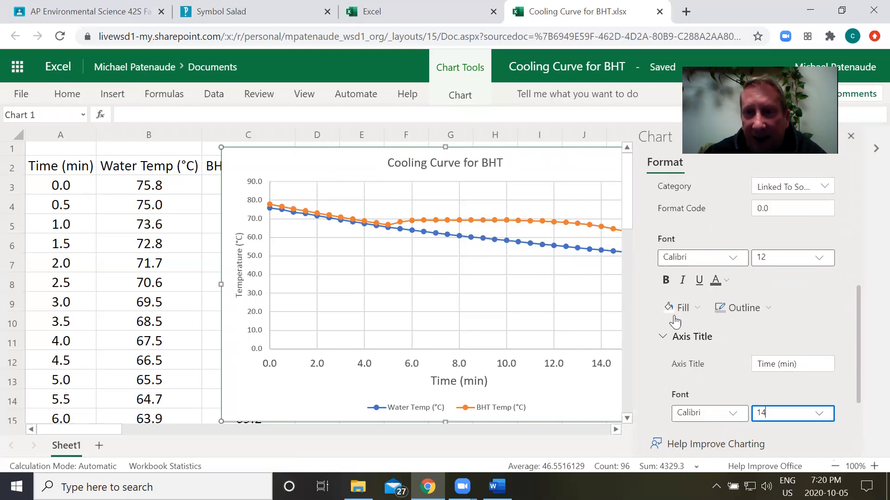
left_click(663, 267)
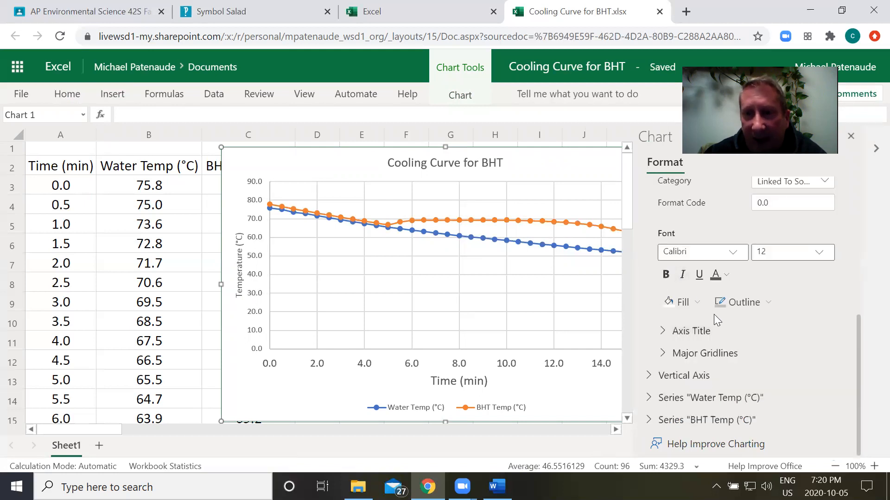
scroll(701, 323, "up", 3)
scroll(677, 301, "up", 5)
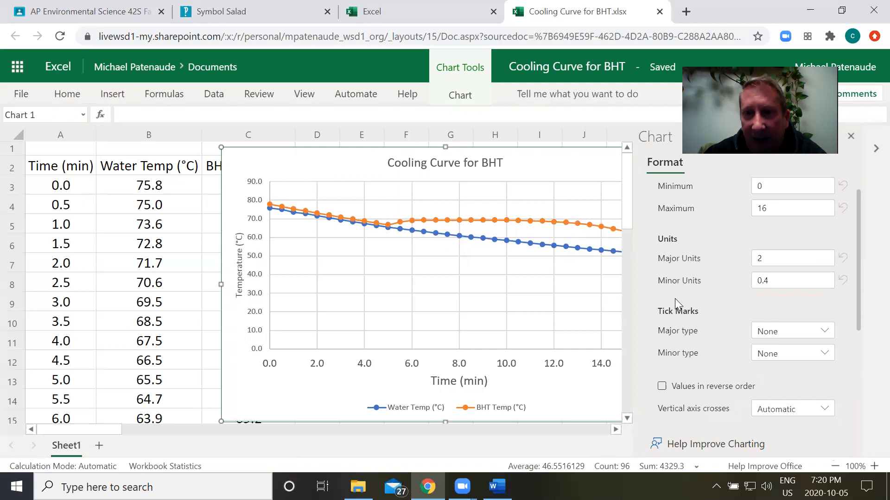
left_click(651, 238)
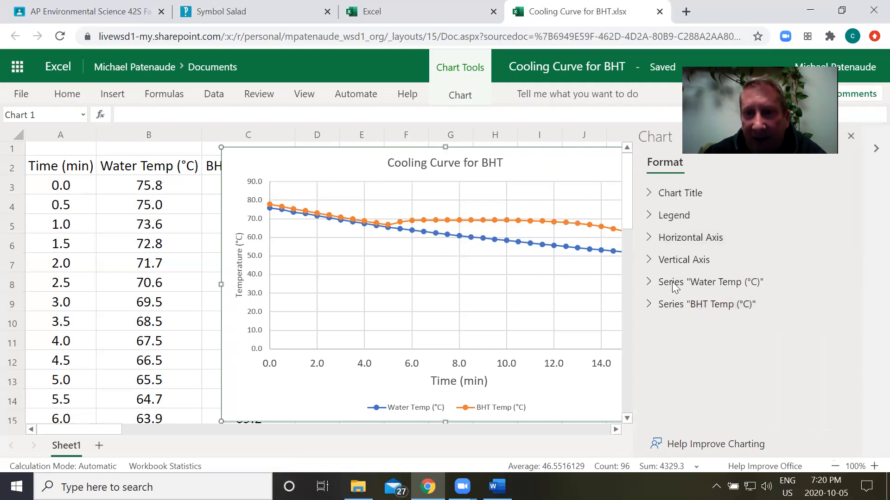
- Set the vertical axis bounds to a minimum of 50 and a maximum of 80
left_click(648, 260)
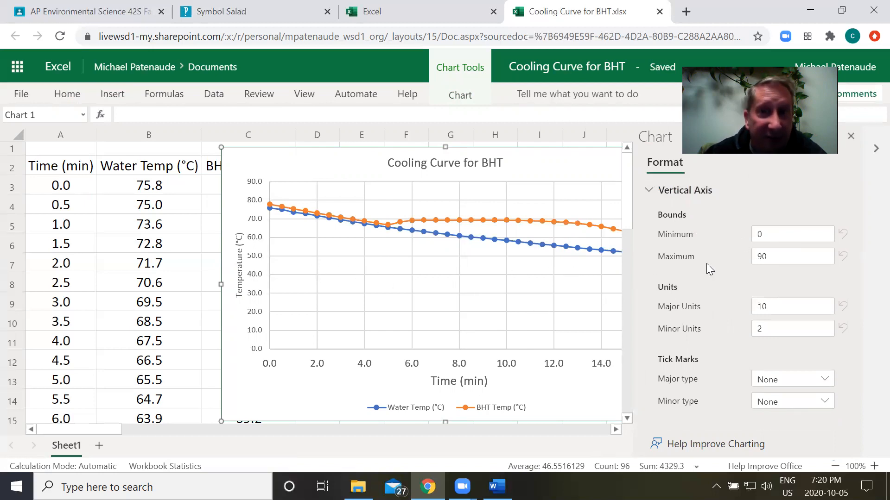
double_click(769, 235)
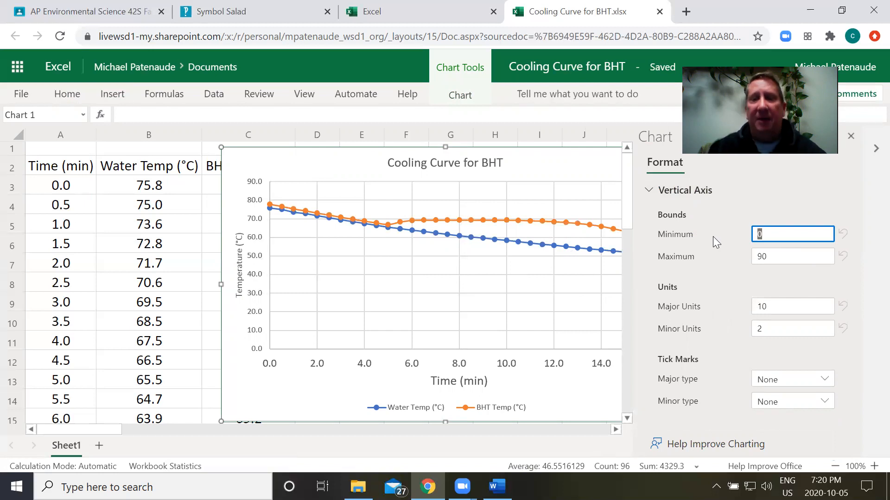
type("50")
left_click(787, 259)
key("BackSpace")
key("BackSpace")
type("80")
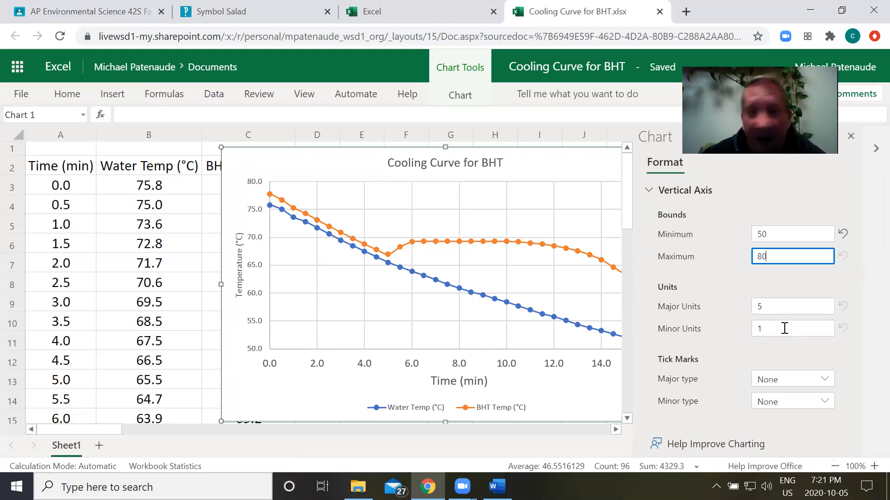
- Set the vertical axis labels' font size to 12
scroll(784, 329, "down", 5)
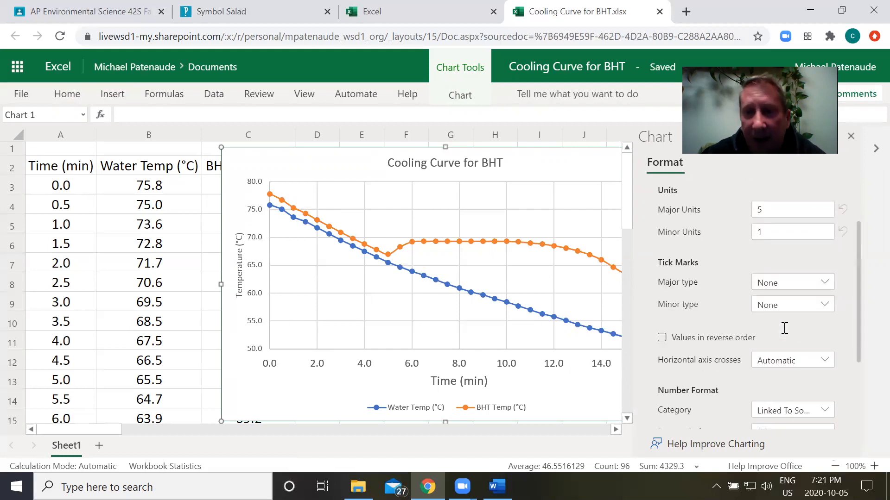
scroll(784, 328, "down", 2)
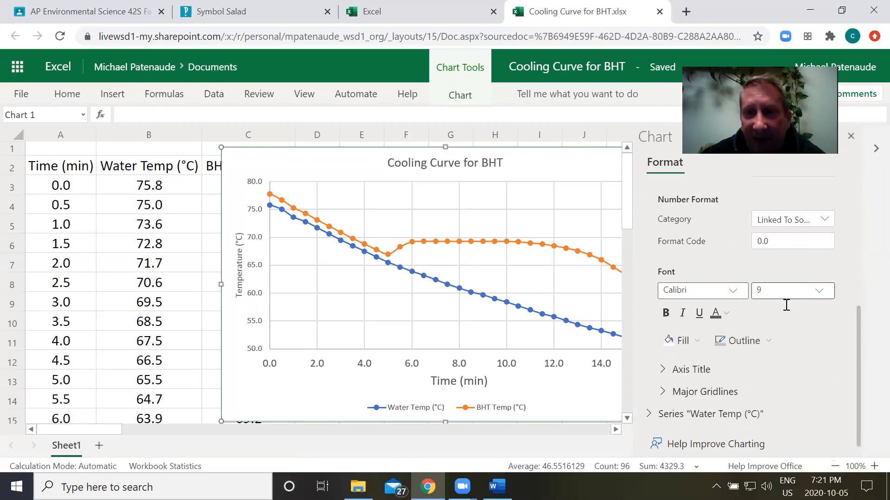
left_click(818, 276)
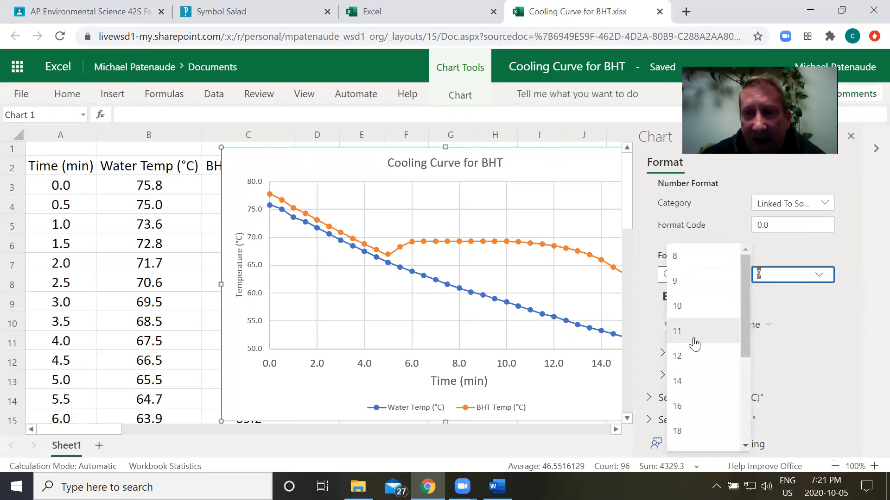
left_click(688, 357)
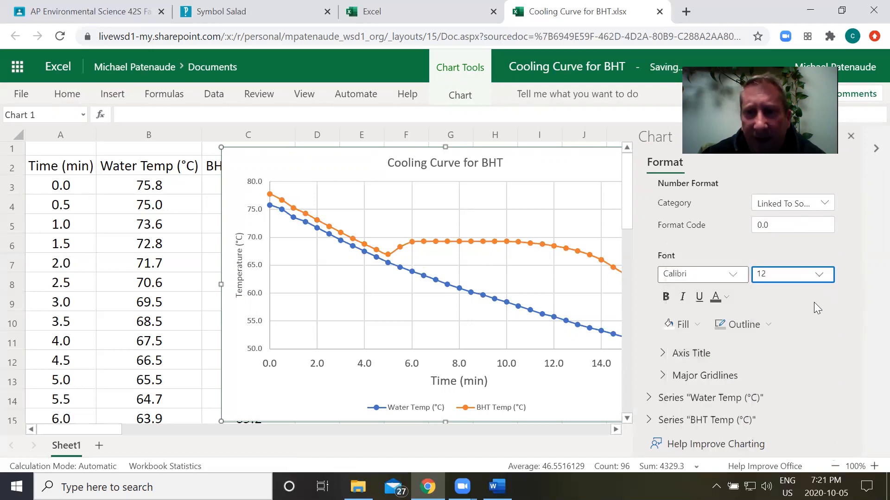
- Set the font size of the vertical axis title "Temperature (°C)" to 14
left_click(667, 355)
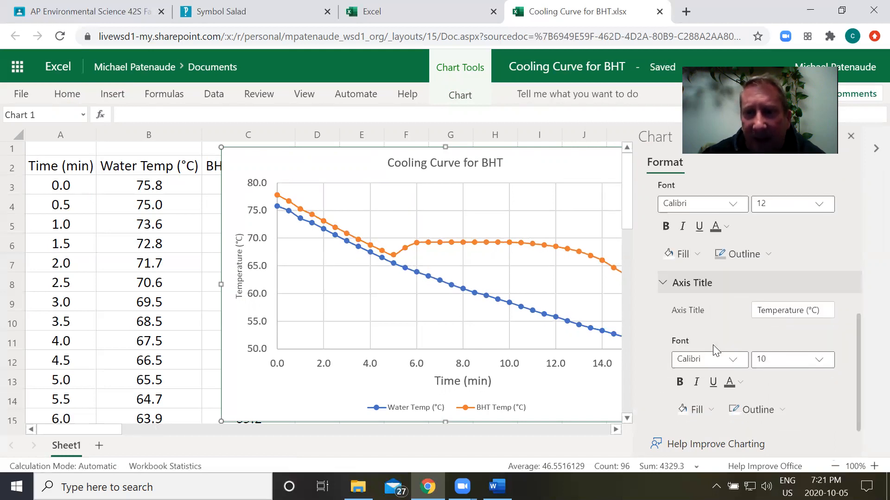
left_click(819, 297)
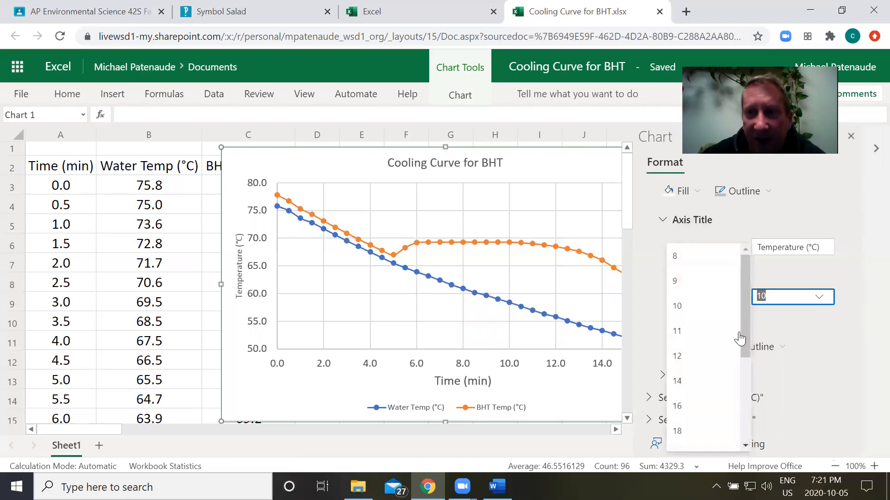
left_click(691, 381)
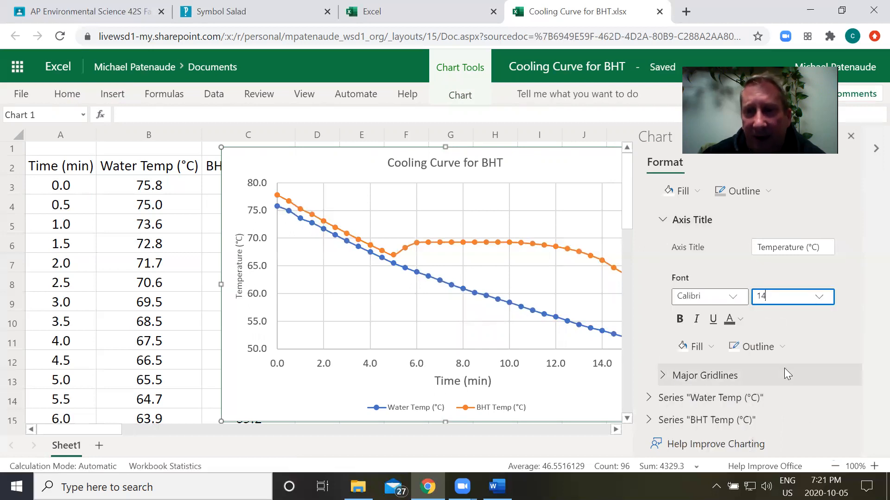
- Close the chart formatting pane and copy the finished "Cooling Curve for BHT" chart
scroll(834, 260, "up", 5)
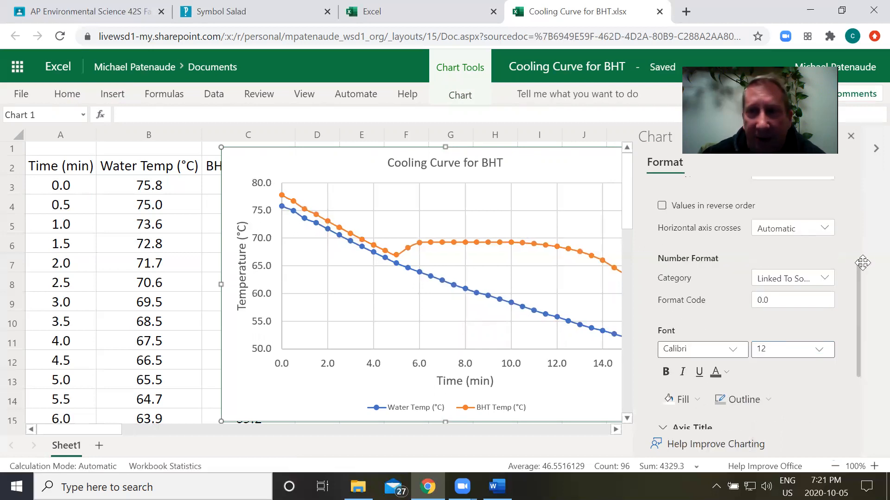
left_click(851, 132)
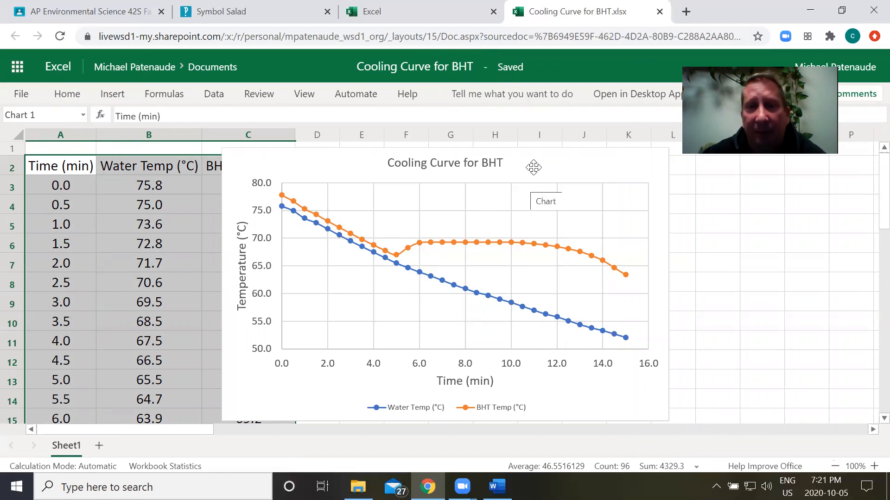
left_click(564, 160)
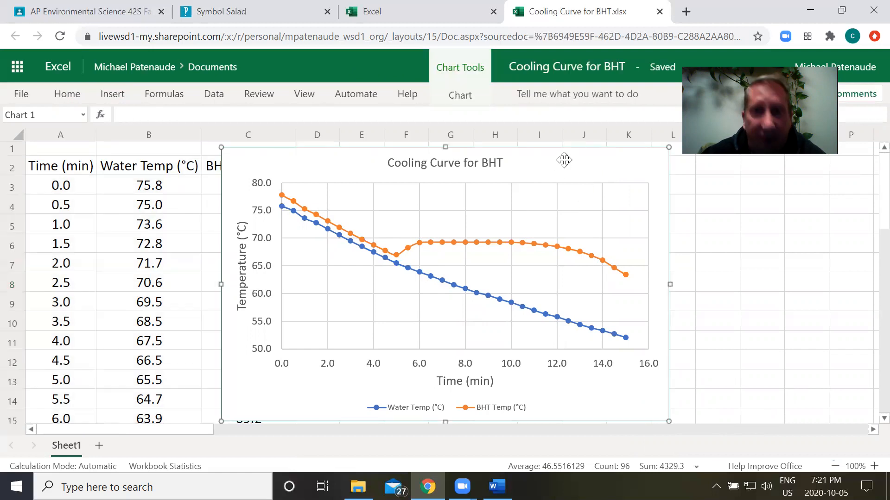
right_click(564, 160)
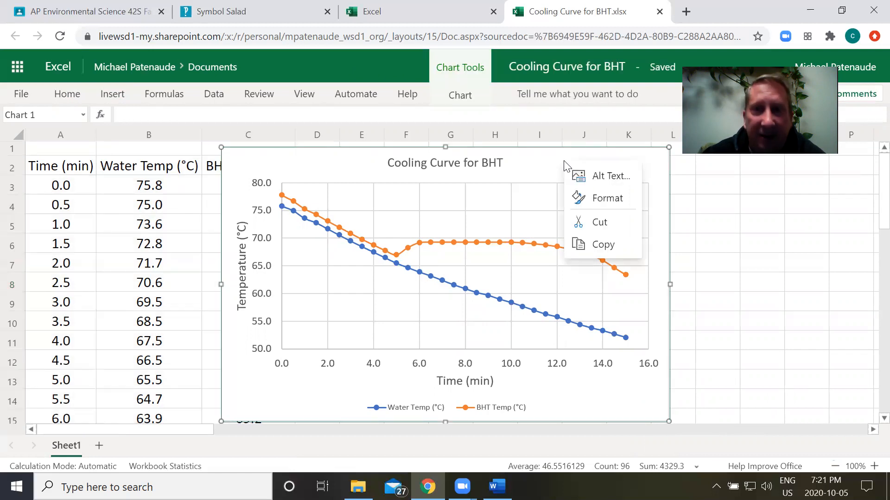
left_click(593, 248)
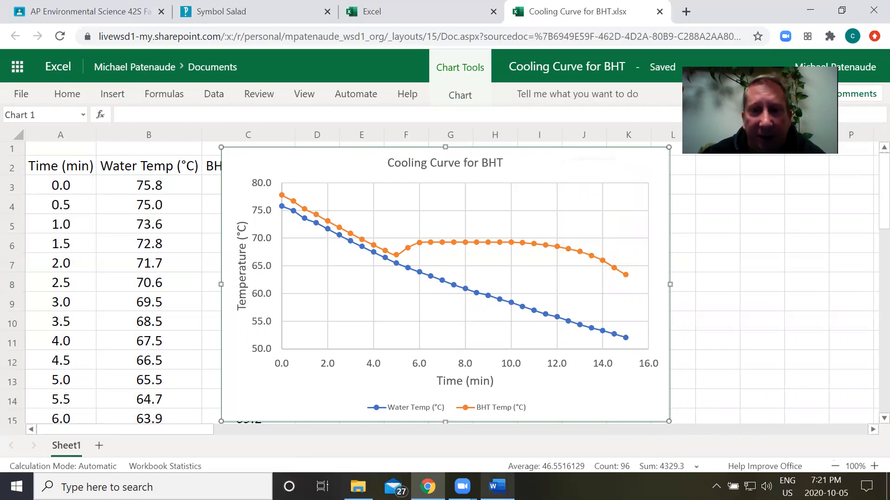
- Switch to the Word lab report and paste the copied chart below the "Cooling Curve of BHT Lab Report" heading
left_click(497, 487)
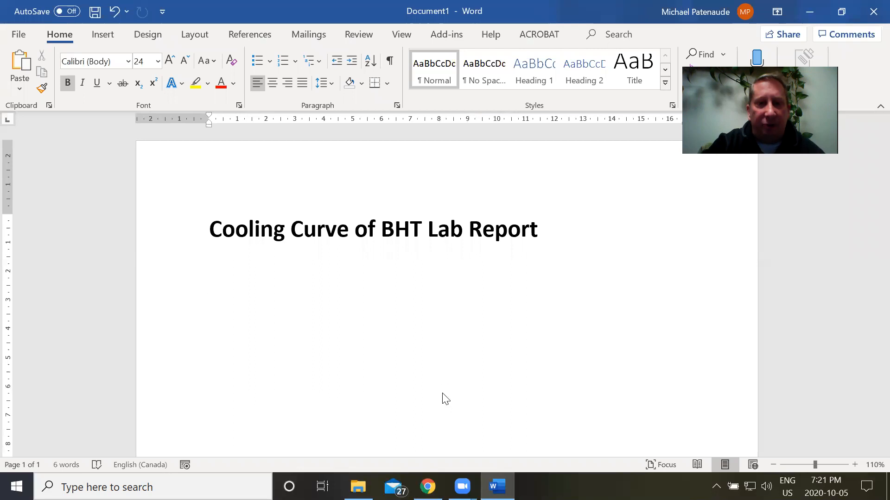
key("ctrl+v")
scroll(416, 268, "up", 2)
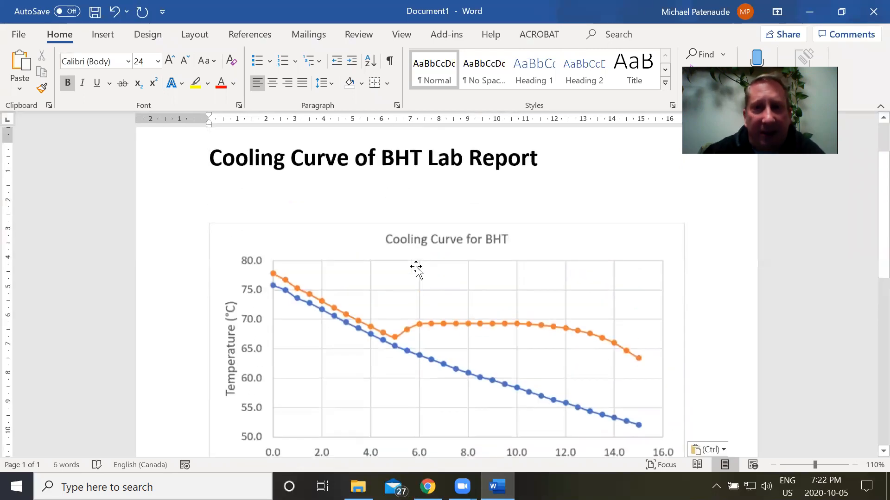
scroll(554, 260, "down", 2)
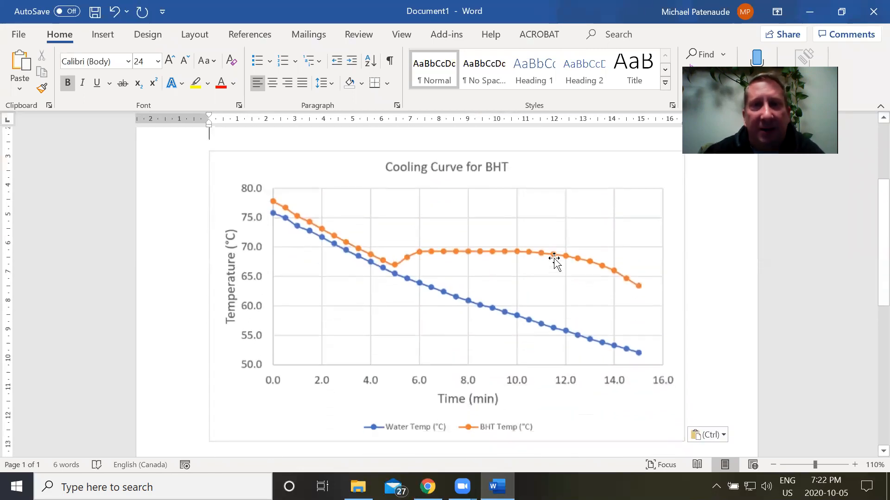
scroll(555, 260, "down", 1)
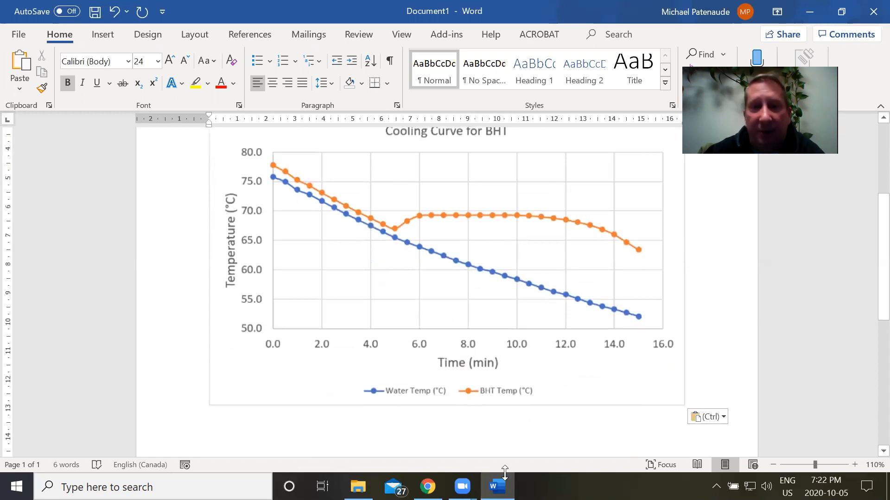
left_click(498, 486)
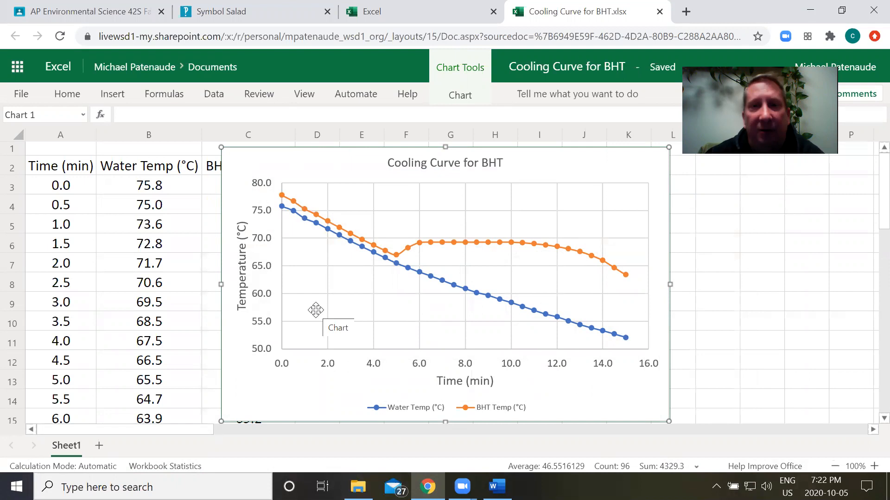
left_click(497, 487)
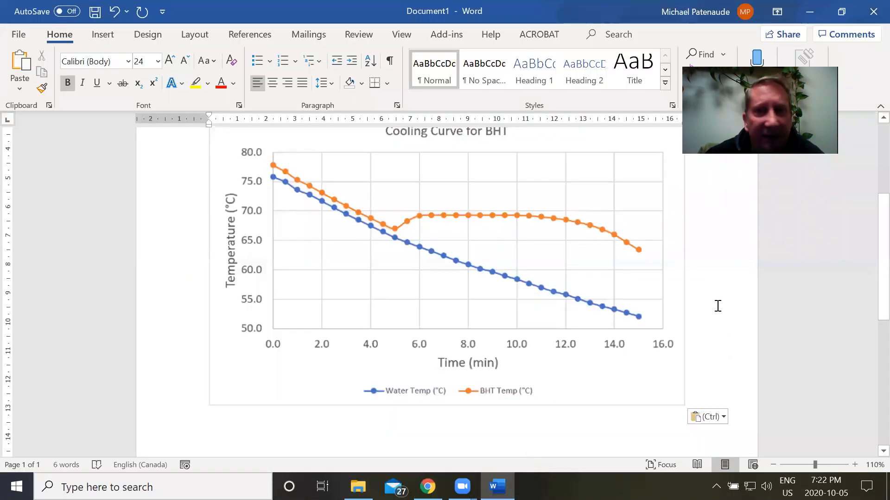
left_click(718, 306)
left_click(557, 435)
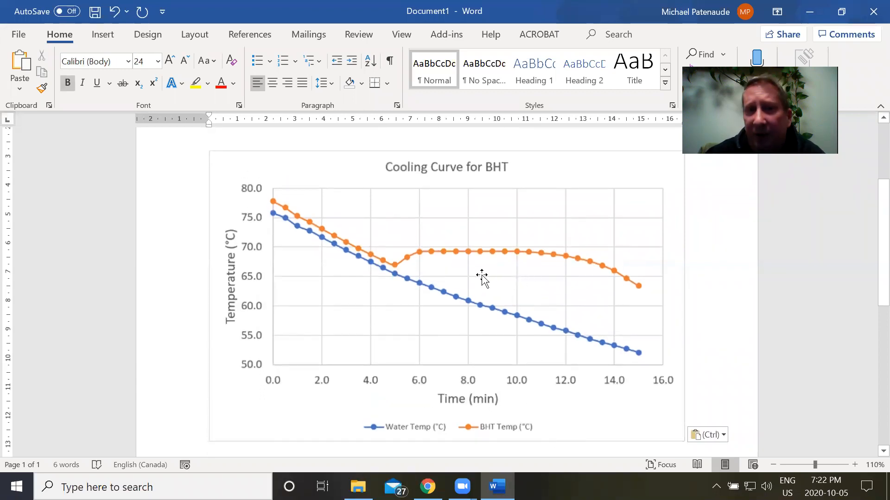
scroll(482, 278, "up", 3)
scroll(479, 258, "down", 3)
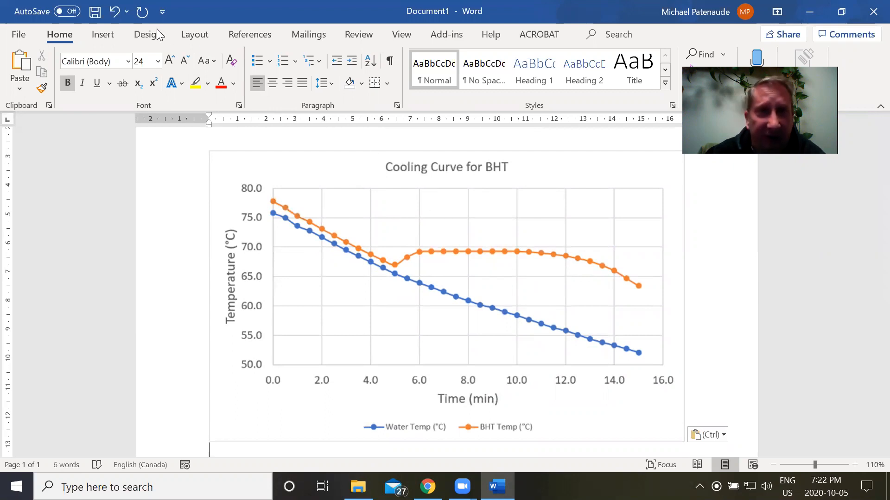
- Draw a nearly horizontal arrow along the BHT plateau from about 12 minutes back to the temperature axis
left_click(102, 35)
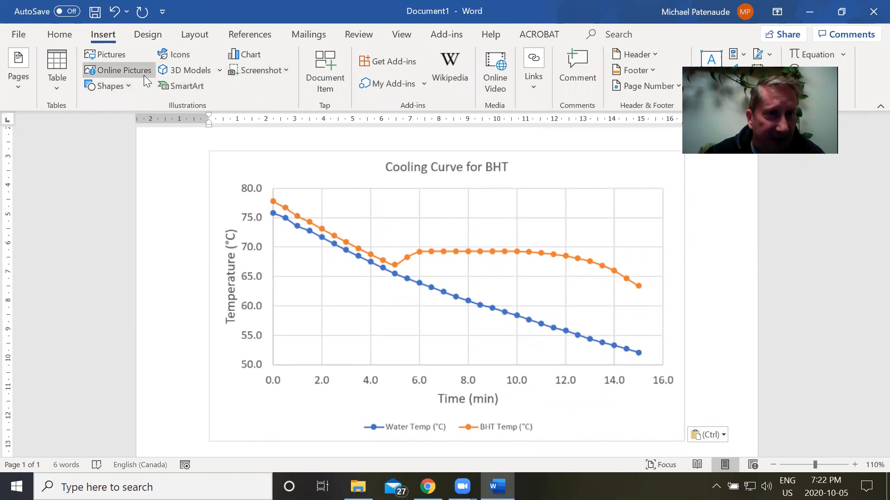
left_click(120, 86)
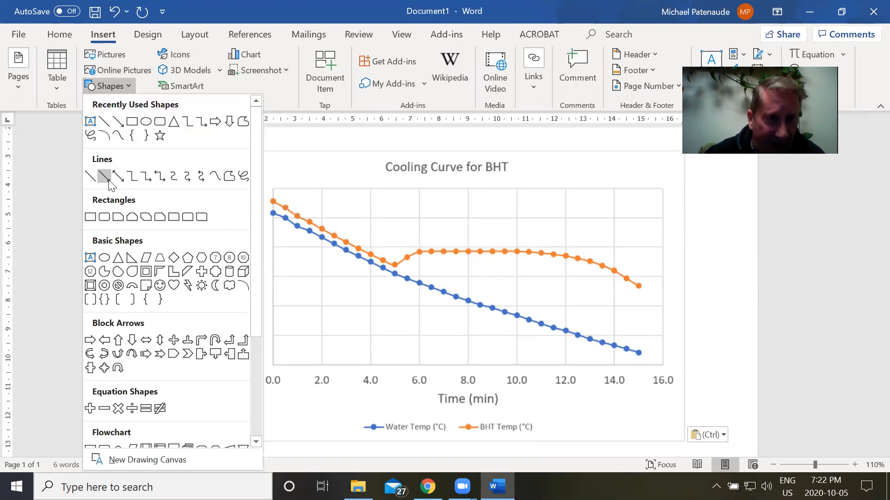
left_click(110, 182)
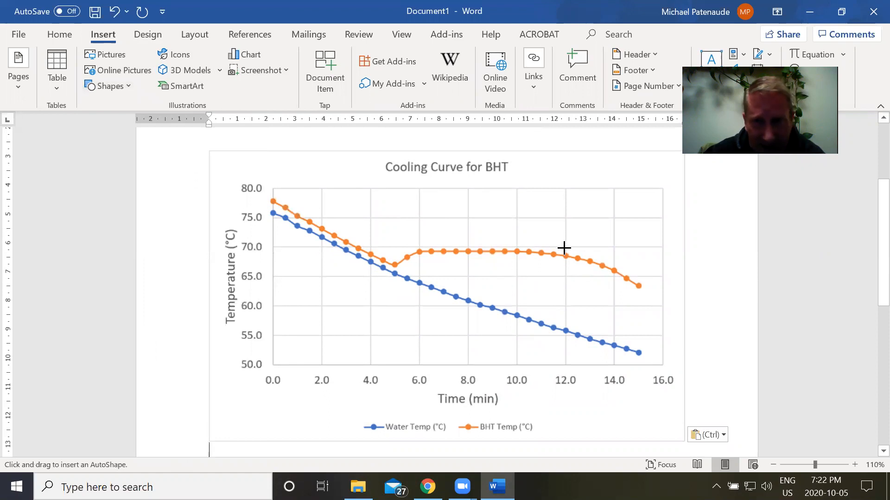
left_click_drag(561, 251, 277, 249)
left_click_drag(276, 249, 272, 249)
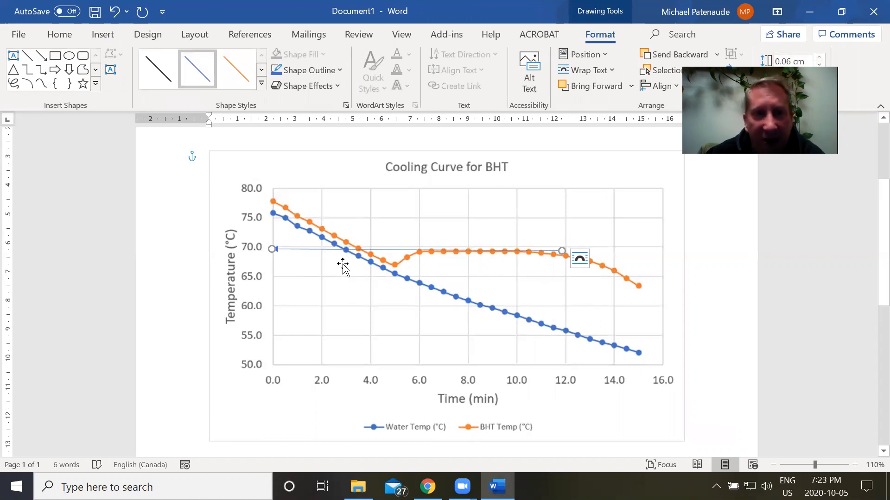
left_click(713, 324)
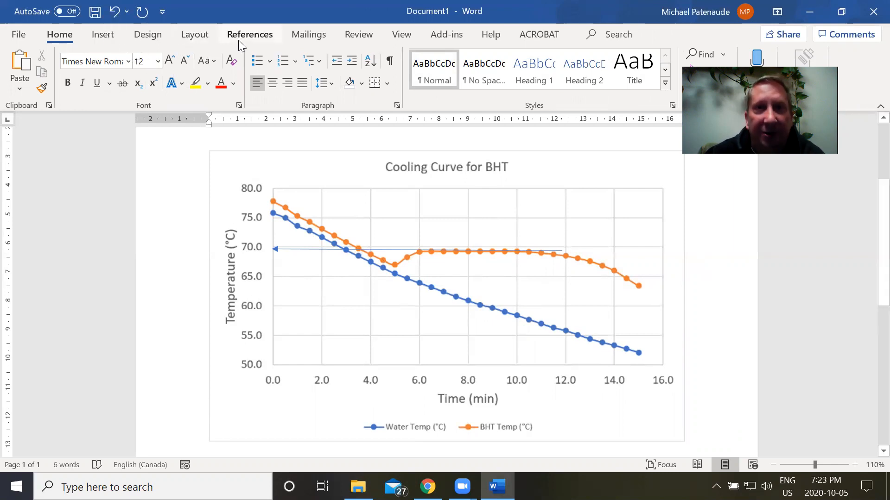
- Insert a Simple Text Box and replace its placeholder text with 69.5
left_click(105, 35)
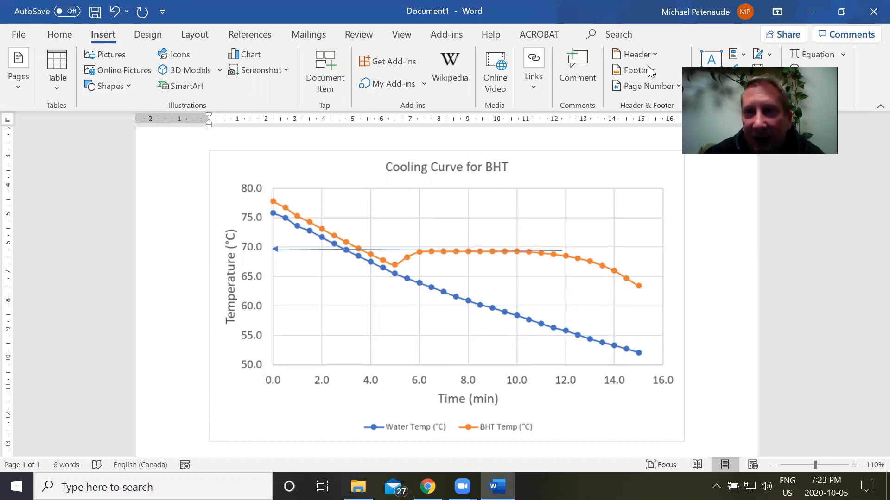
left_click(710, 73)
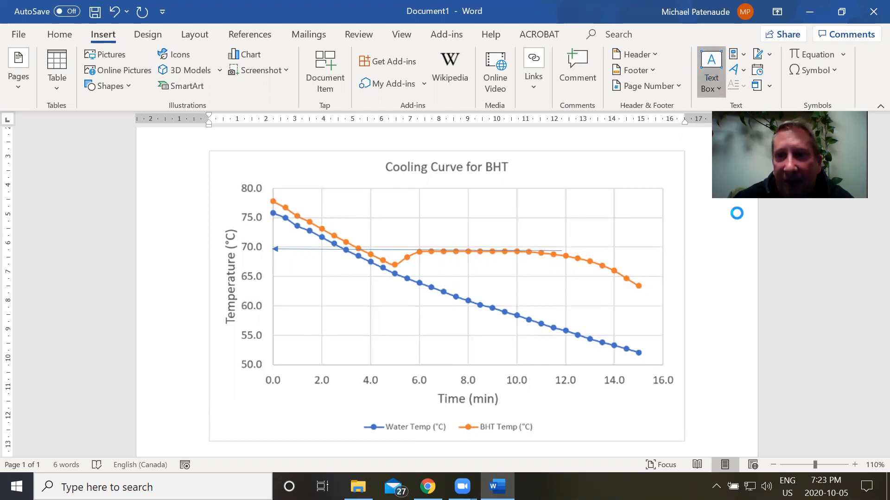
left_click(714, 69)
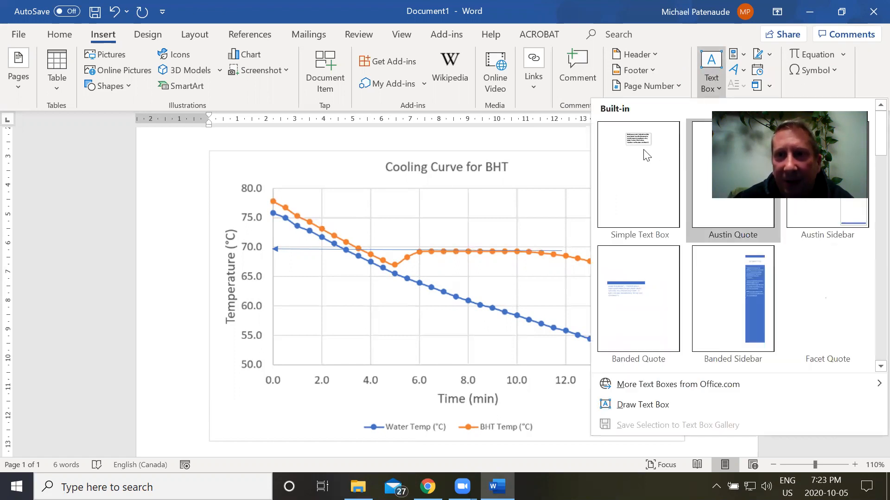
left_click(646, 155)
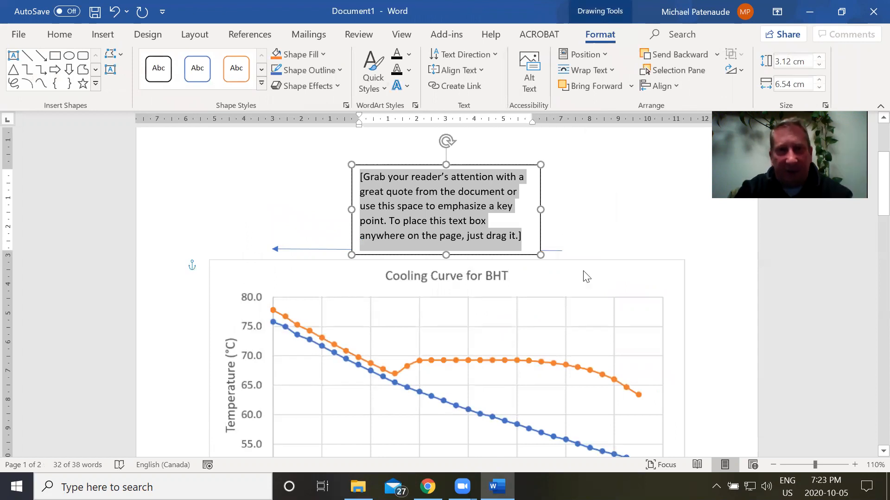
type("69.5")
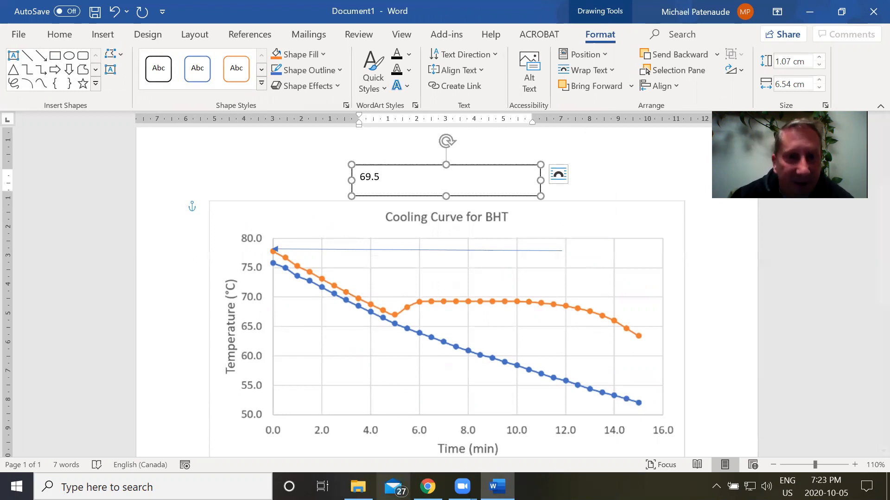
- Copy the degree symbol from the Symbol Salad page and complete the text box label as "69.5°C Freezing Point"
left_click(428, 486)
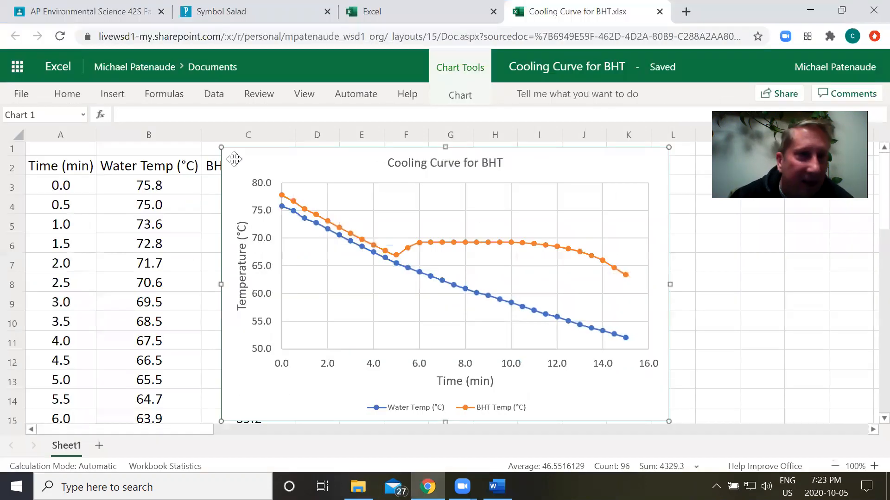
left_click(221, 15)
left_click(29, 379)
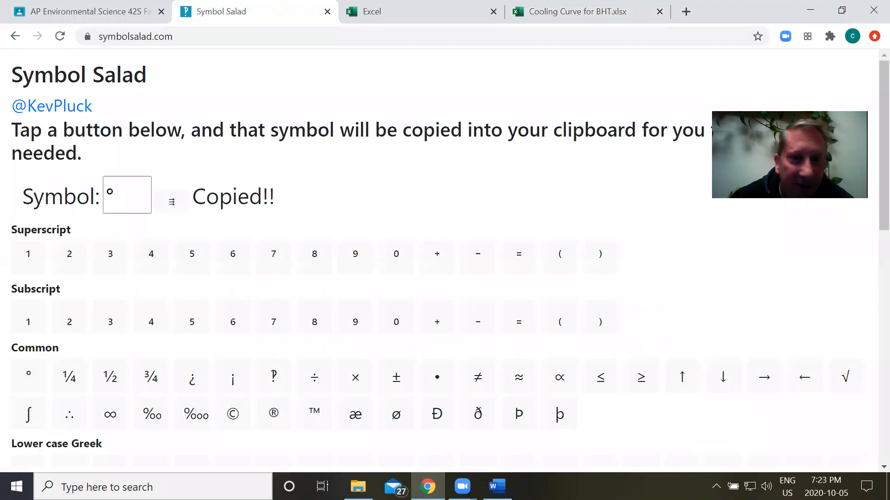
left_click(497, 487)
key("ctrl+v")
type("C")
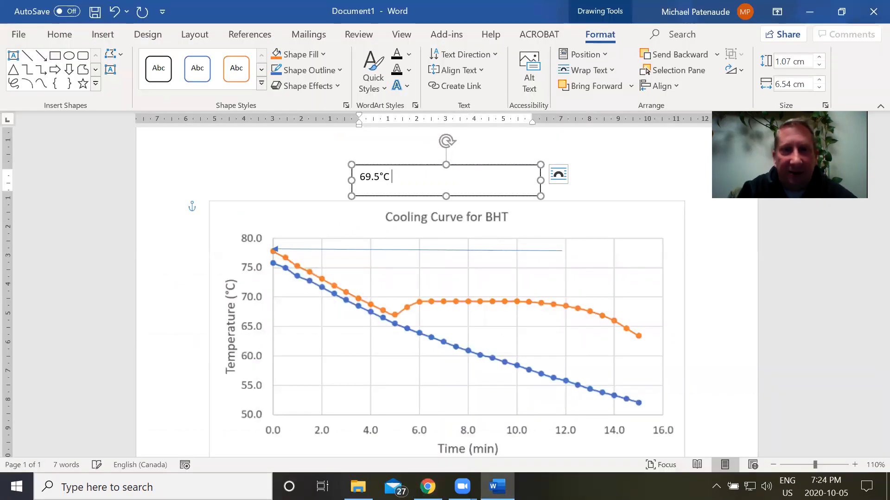
type(" Freezing Point")
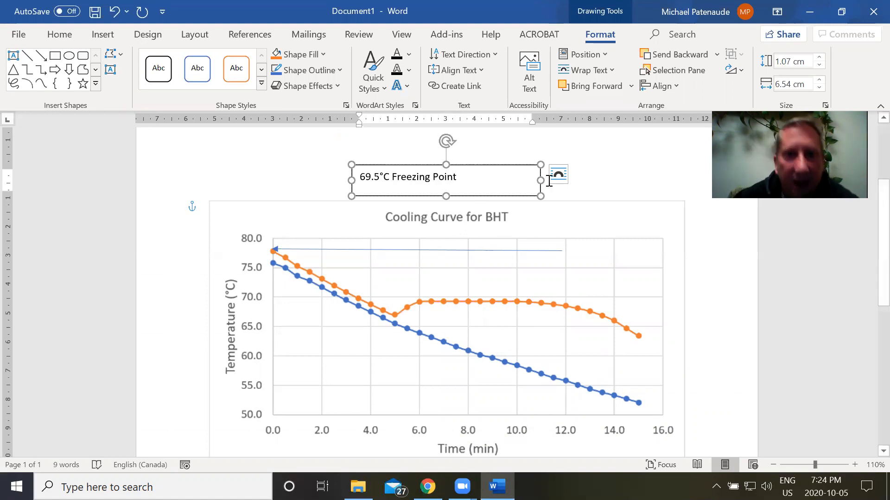
- Narrow the text box to about 5.13 cm and set its text wrapping to In Front of Text
left_click_drag(541, 181, 492, 180)
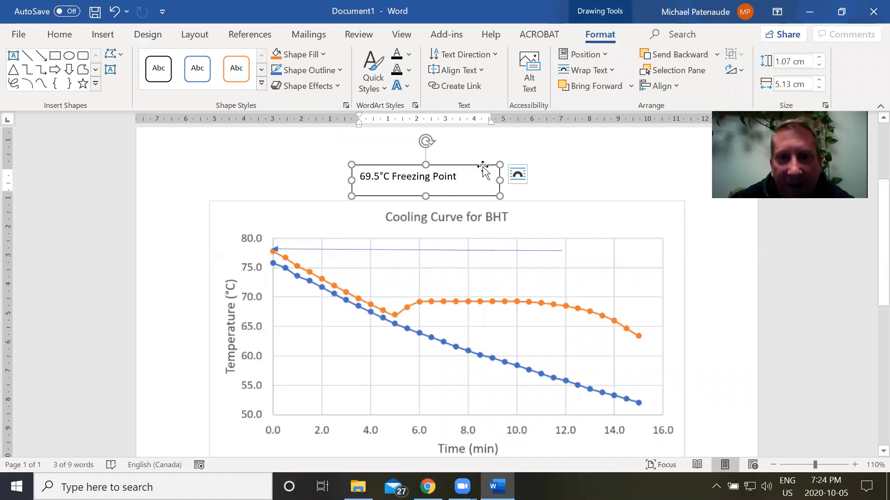
left_click(601, 70)
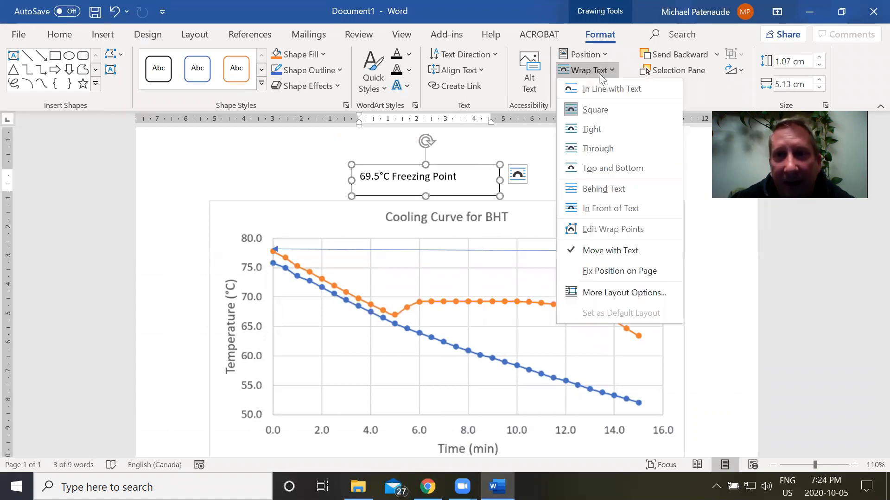
left_click(607, 213)
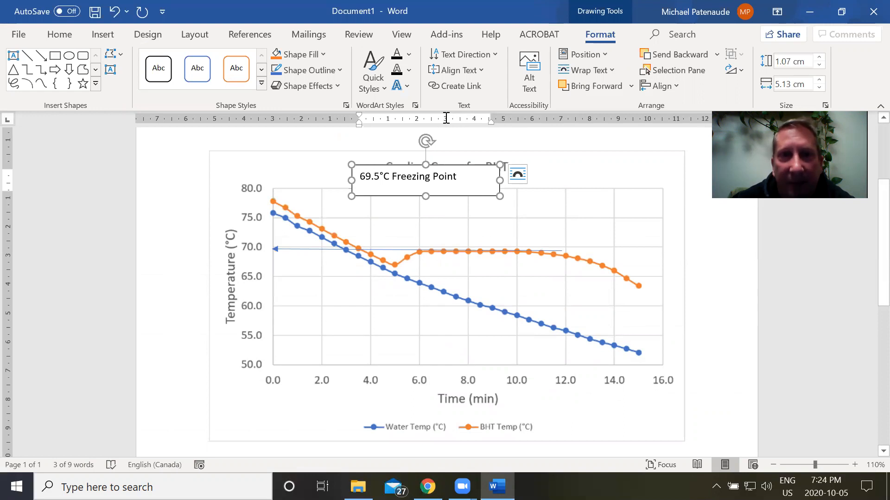
- Remove the fill and the outline from the "69.5°C Freezing Point" text box
left_click(323, 54)
left_click(300, 206)
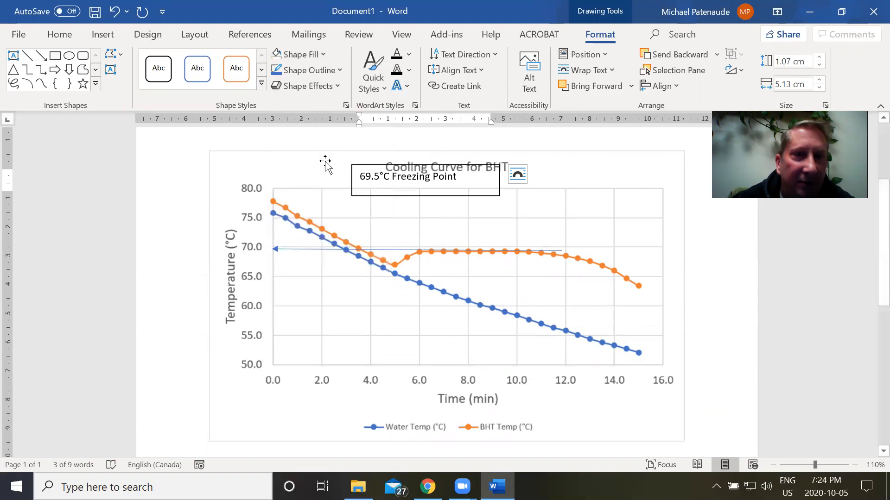
left_click(328, 72)
left_click(293, 224)
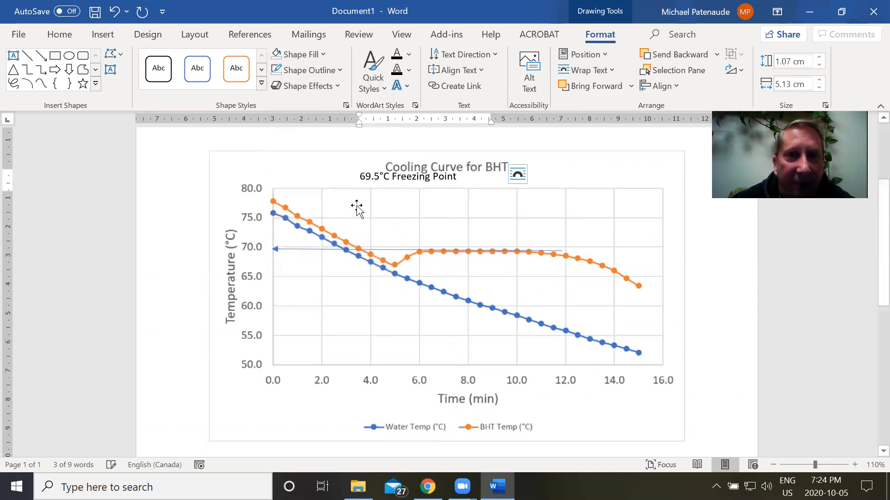
- Move the "69.5°C Freezing Point" label to just above the arrow over the BHT plateau and deselect it
left_click(356, 207)
left_click_drag(384, 196, 459, 257)
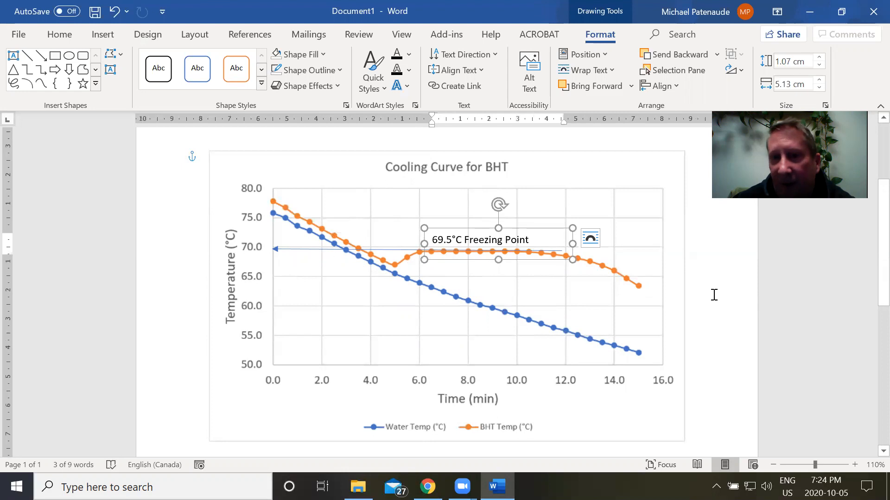
left_click(714, 295)
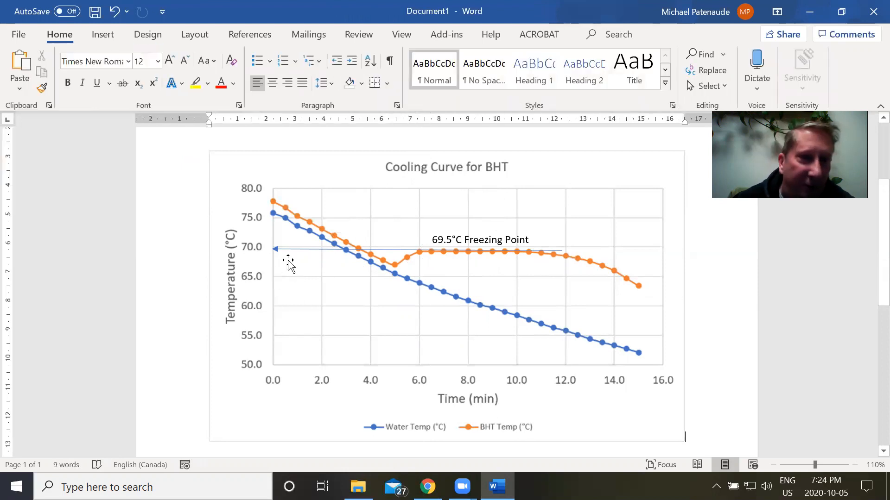